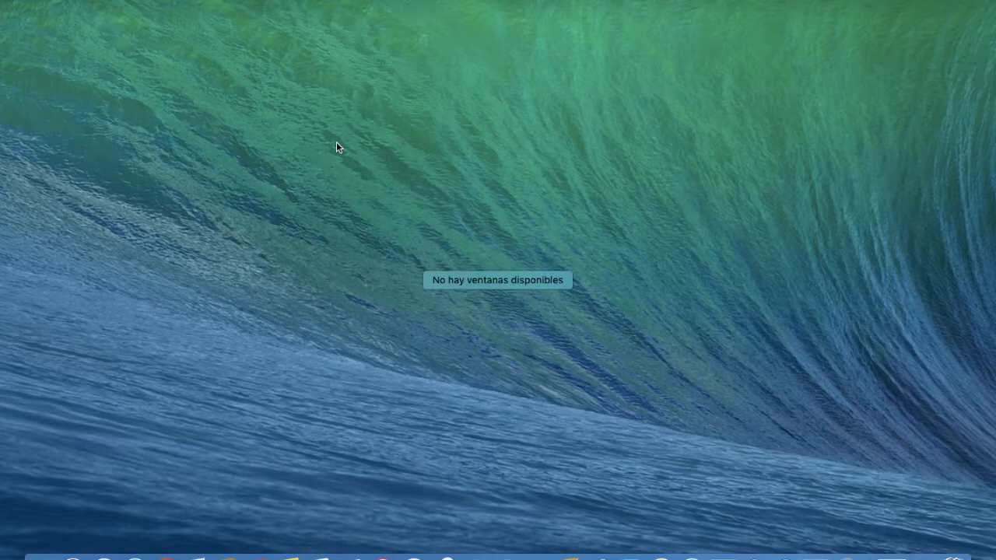
Switch to Google Chrome's fullscreen space, which shows the new tab page with site shortcuts
mouse_move(642, 24)
click(664, 40)
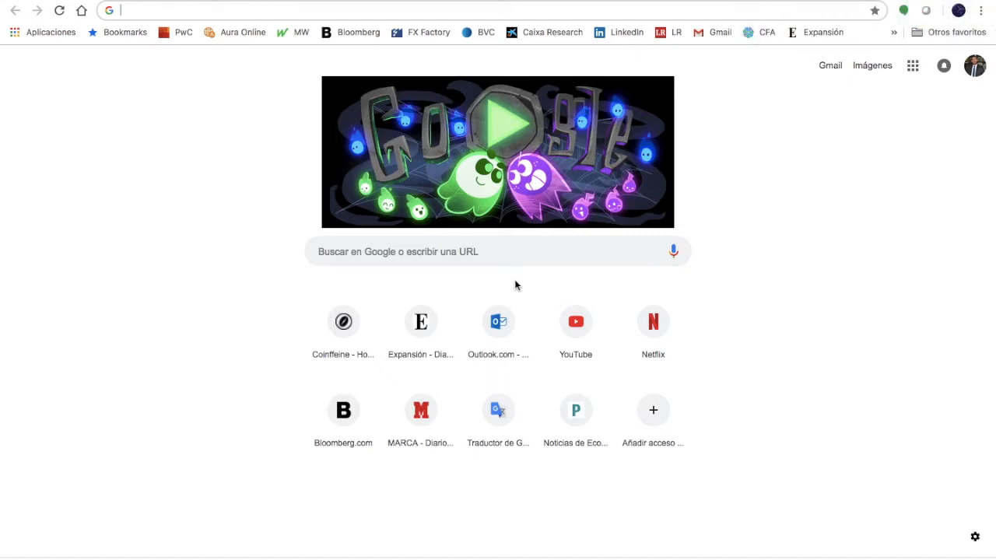
Load coinffeine.com from the Coinffeine shortcut tile on Chrome's new tab page
click(346, 325)
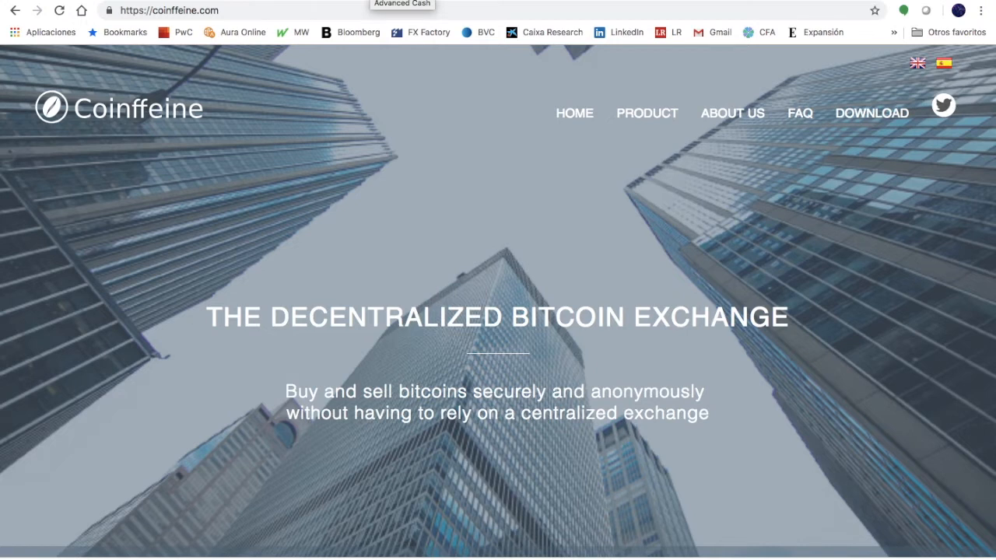
Log in to Advcash and open the profile's API and SCI for developers section
click(370, 1)
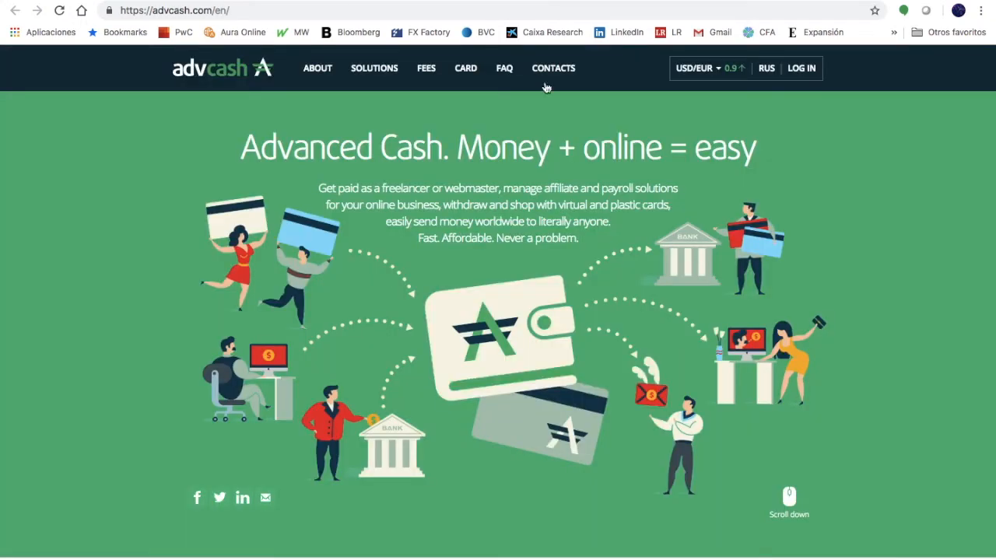
click(798, 70)
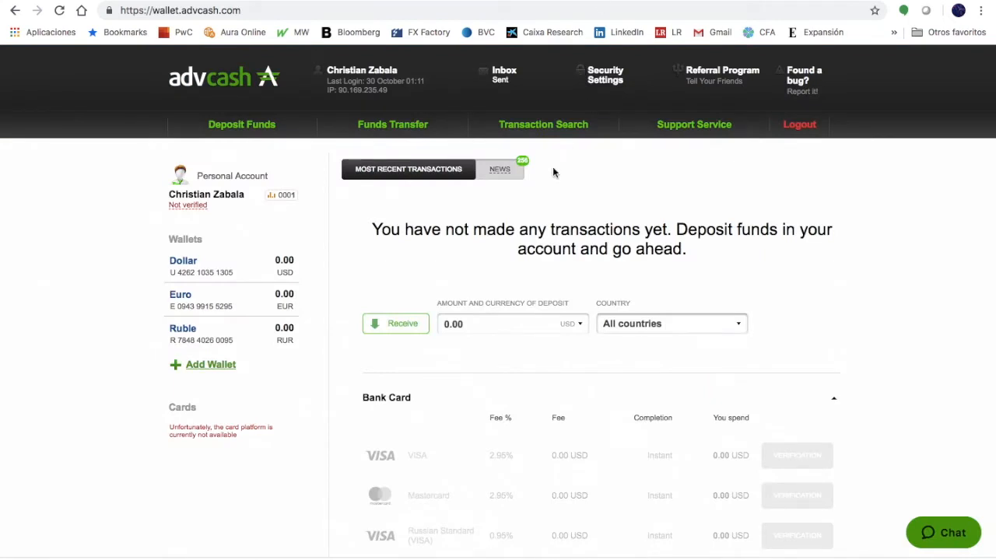
click(361, 72)
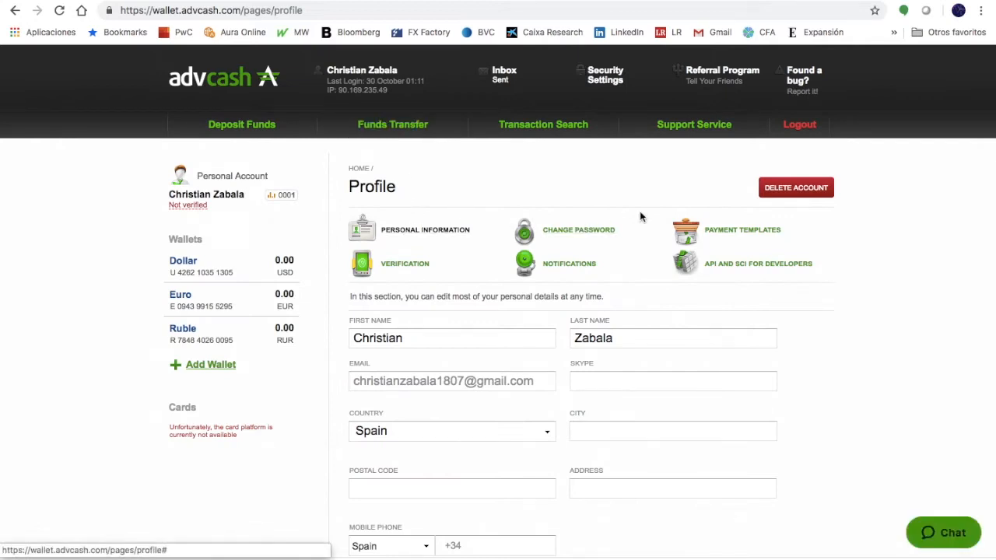
click(724, 270)
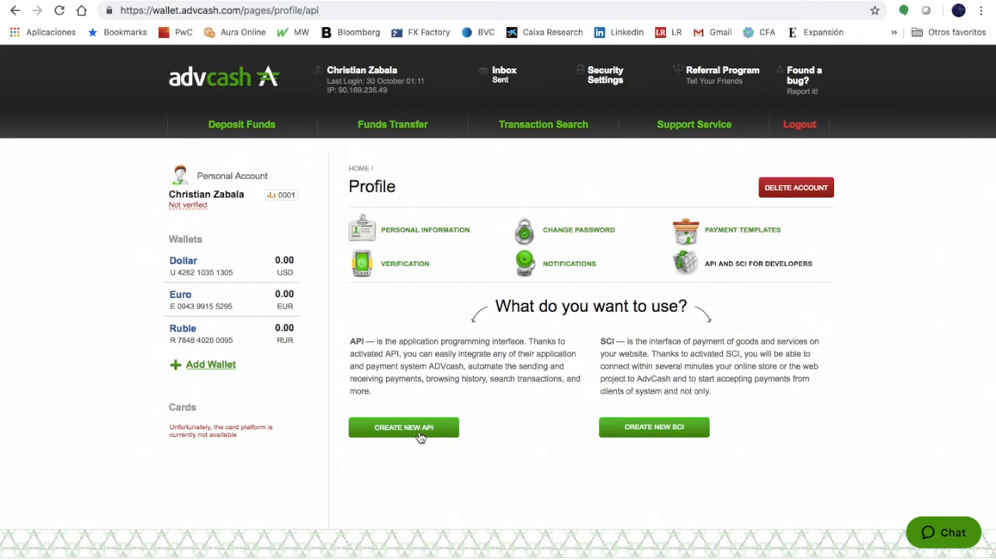
Start a new API named api1 for IPs 1.1.1.1-255.255.255.255 and enter its password
click(419, 437)
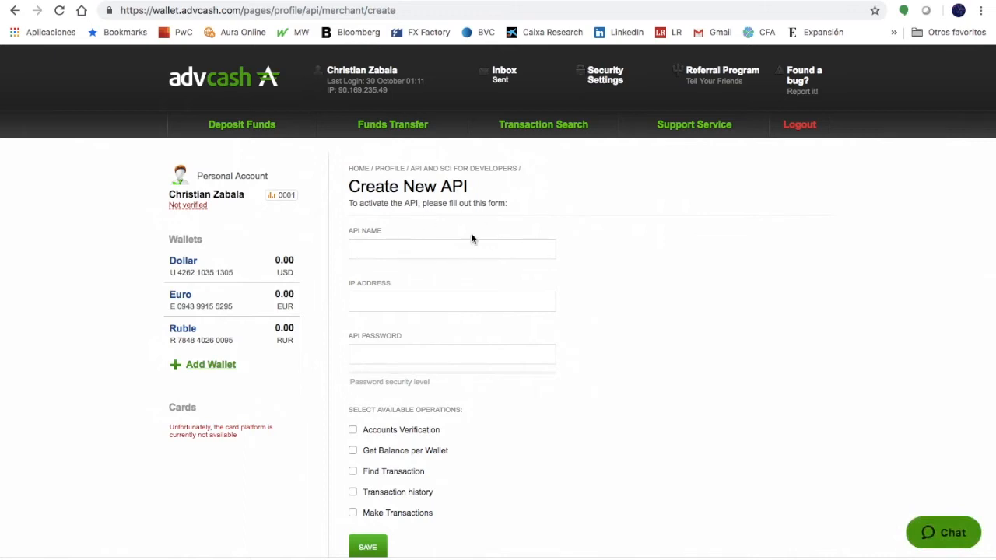
click(392, 255)
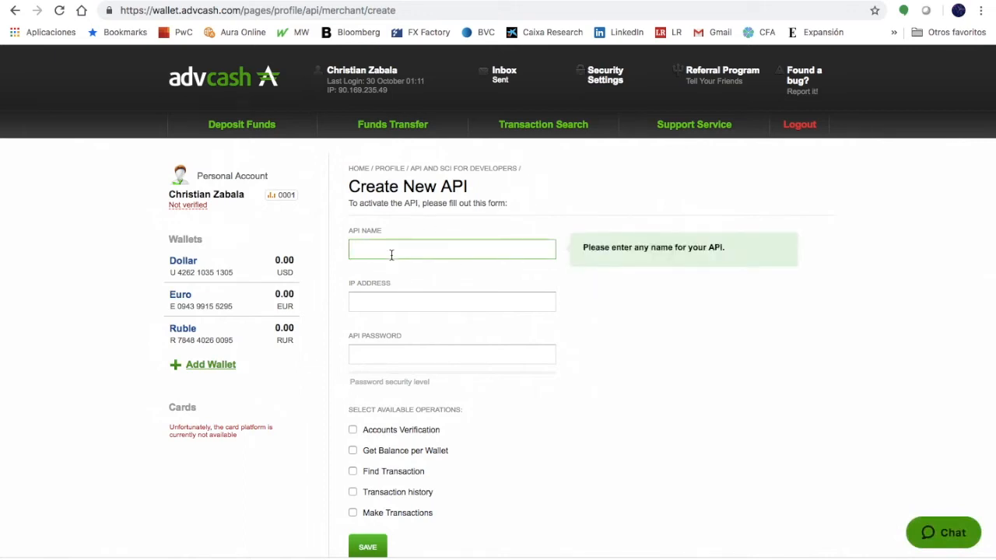
text(api1)
click(396, 301)
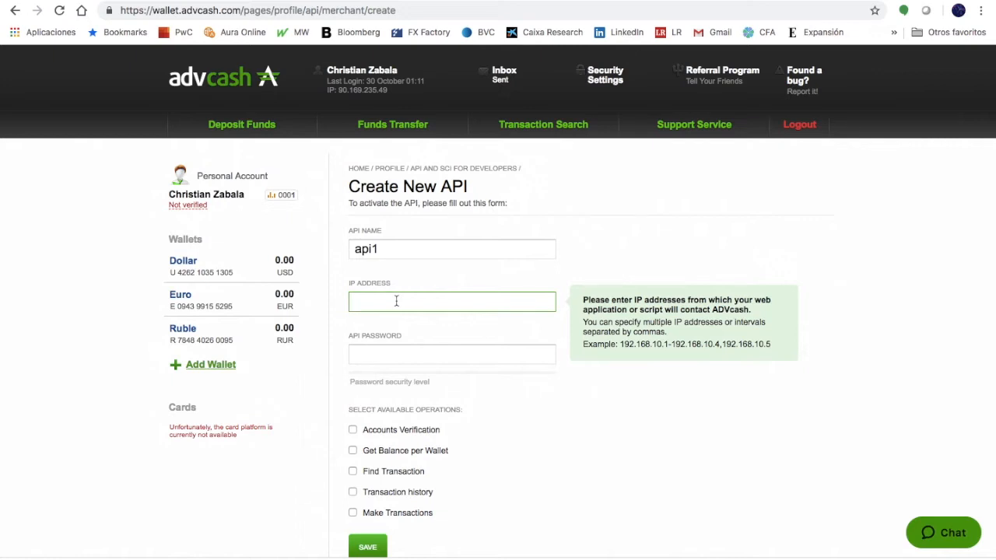
text(1.1.1.1-255.255.255.255)
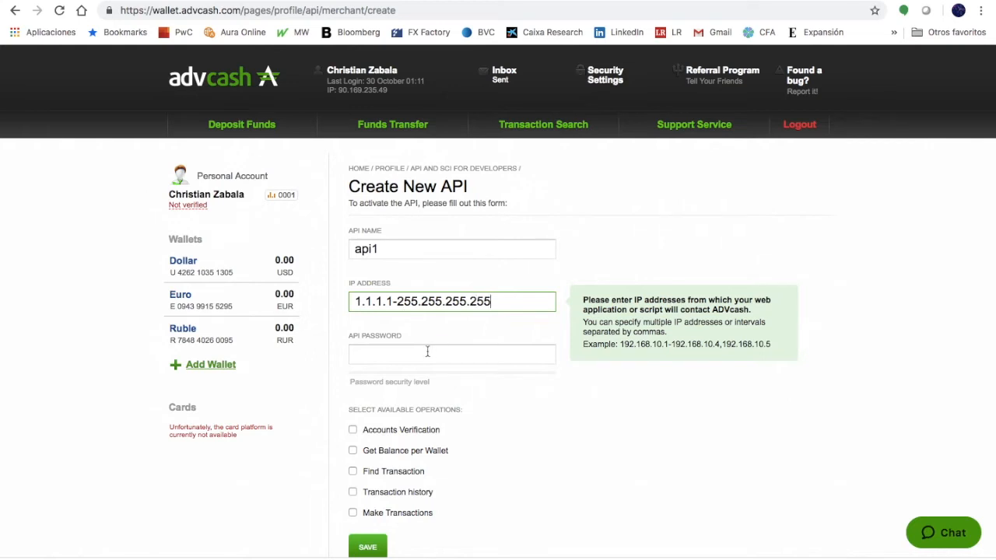
click(427, 353)
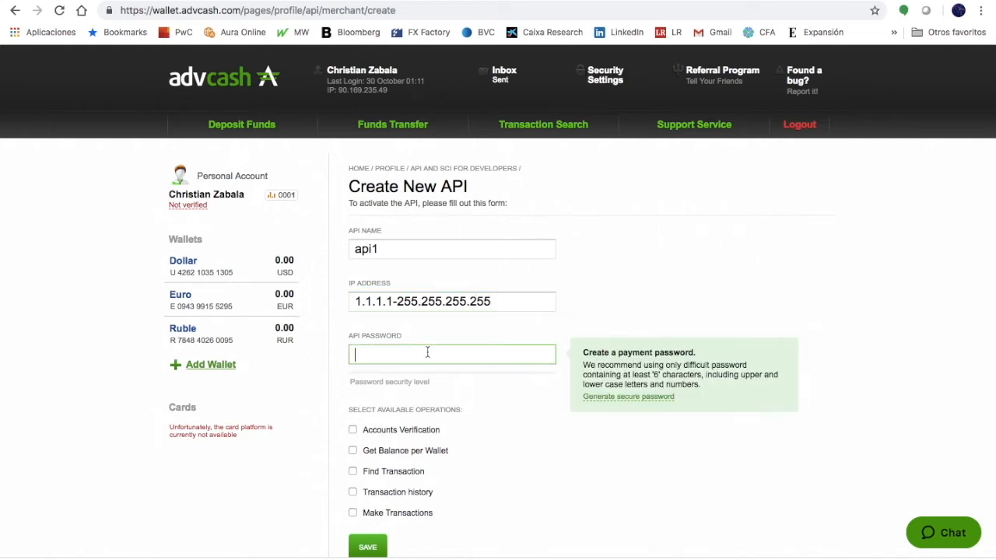
text(123123)
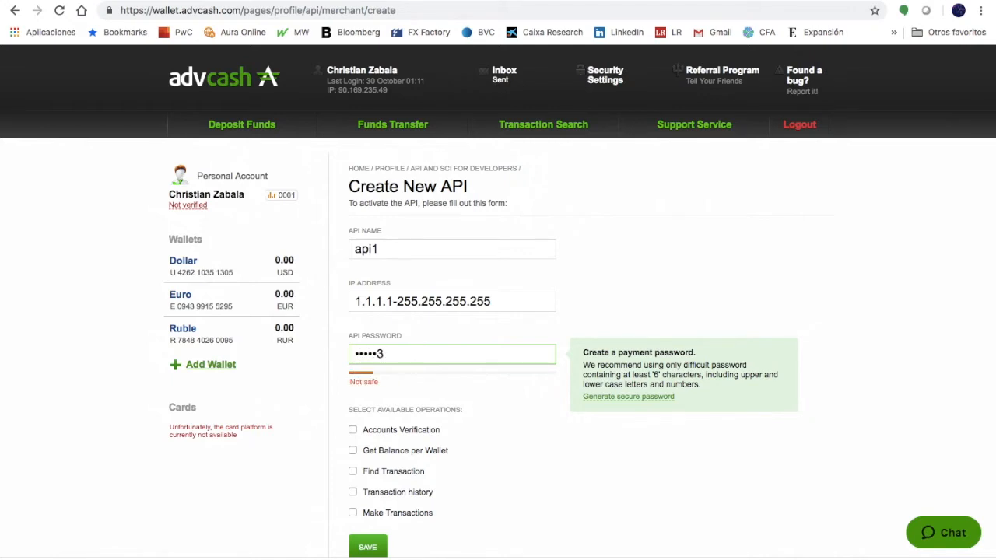
Enable Accounts Verification, Get Balance per Wallet, Find Transaction and Transaction history operations
scroll(441, 413, down, 3)
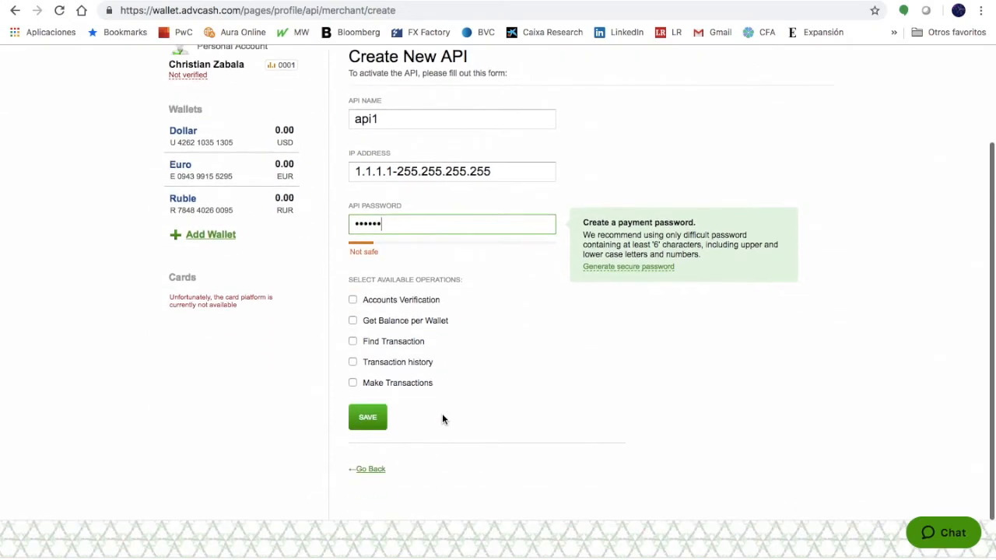
click(352, 300)
click(352, 370)
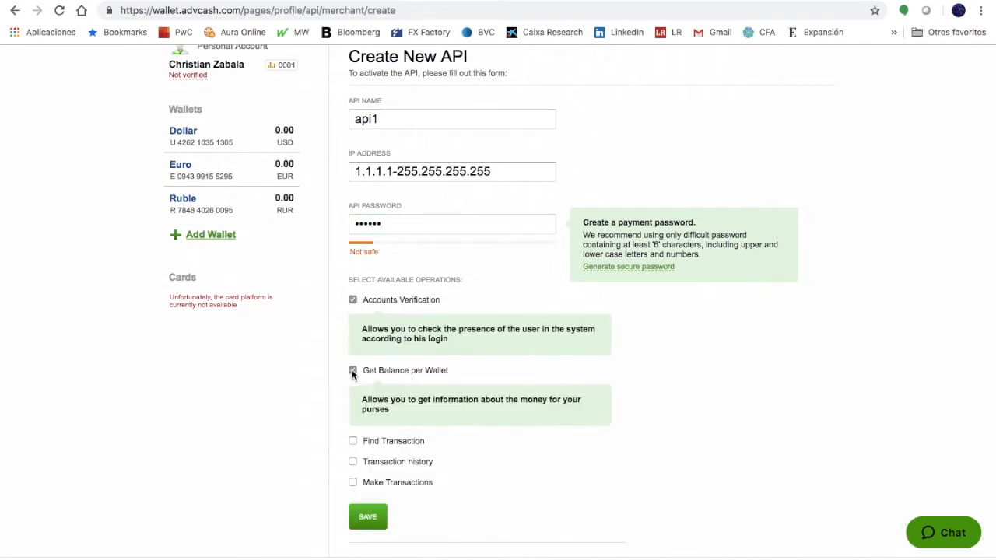
click(353, 443)
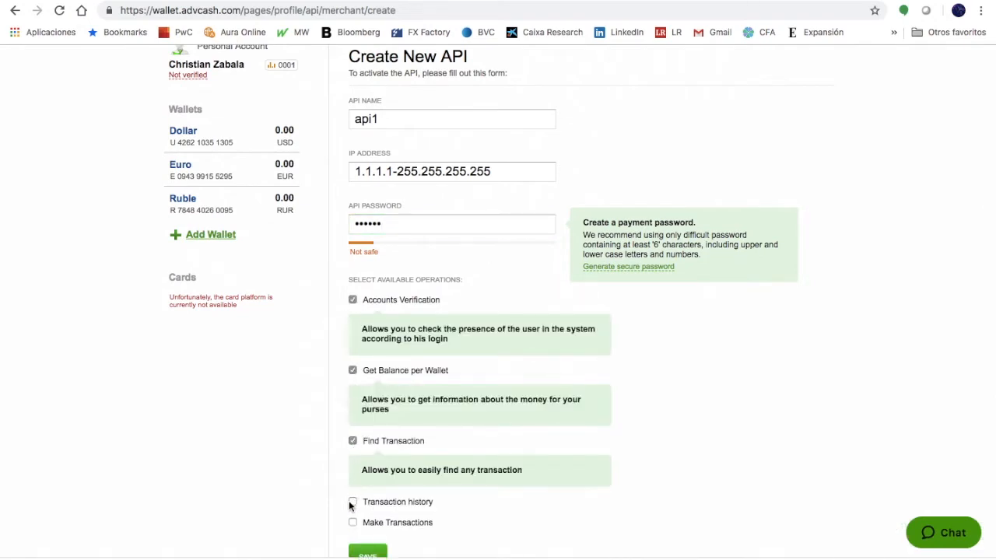
click(352, 503)
scroll(350, 498, down, 2)
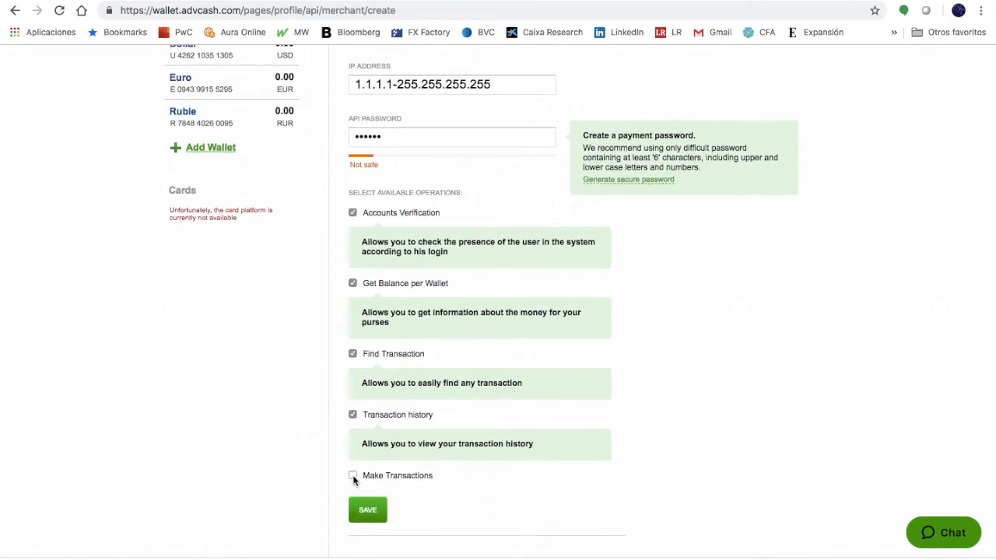
scroll(406, 400, up, 5)
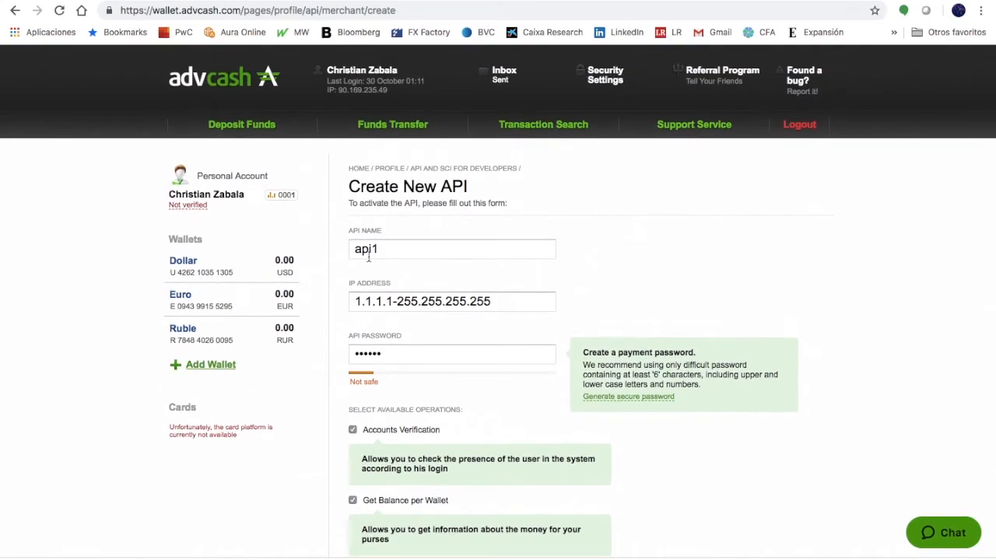
drag(348, 230, 493, 382)
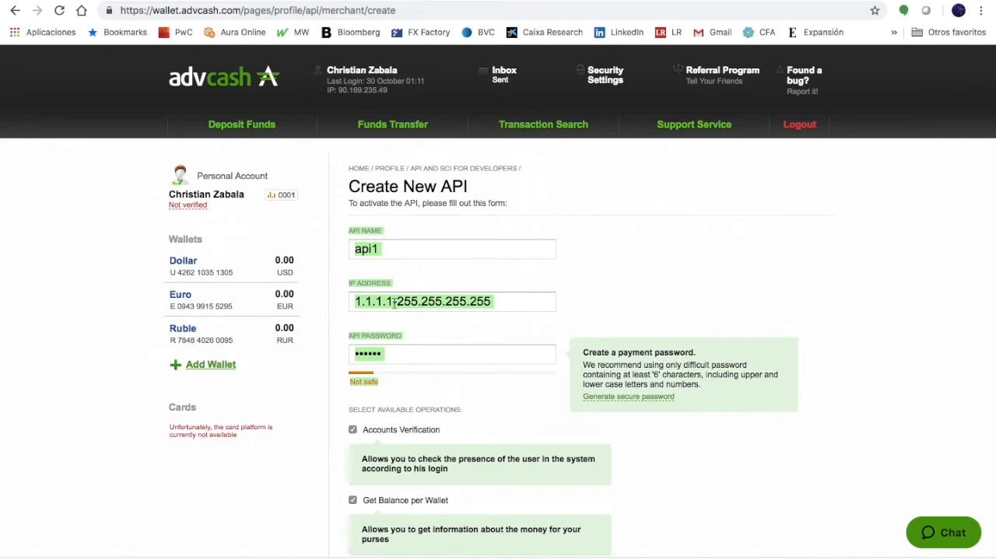
scroll(405, 387, down, 4)
scroll(405, 388, down, 4)
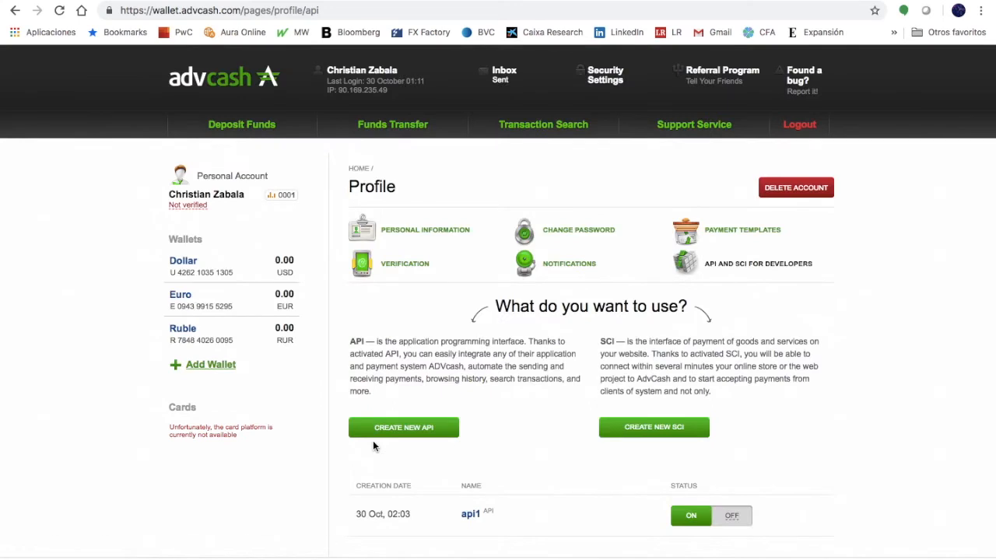
scroll(373, 445, down, 3)
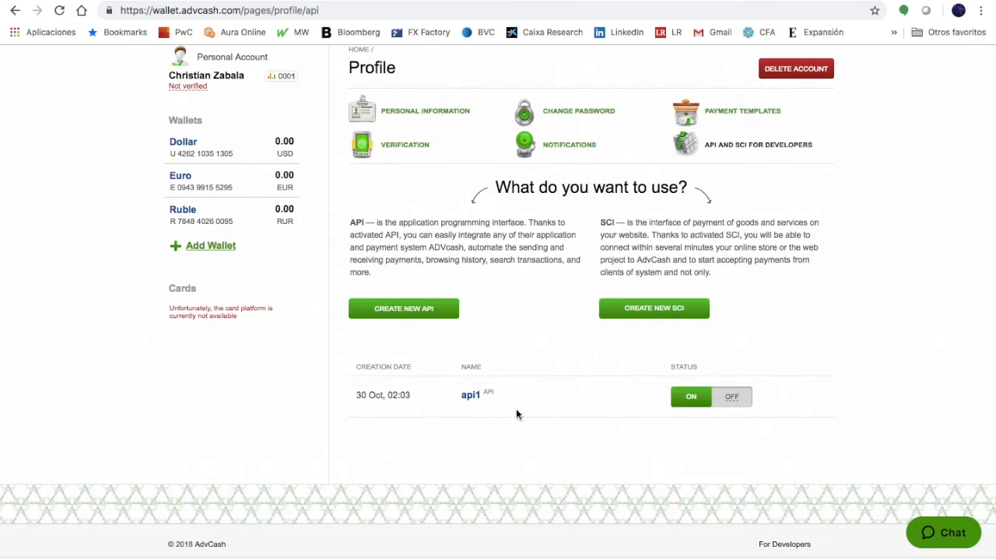
scroll(515, 412, up, 2)
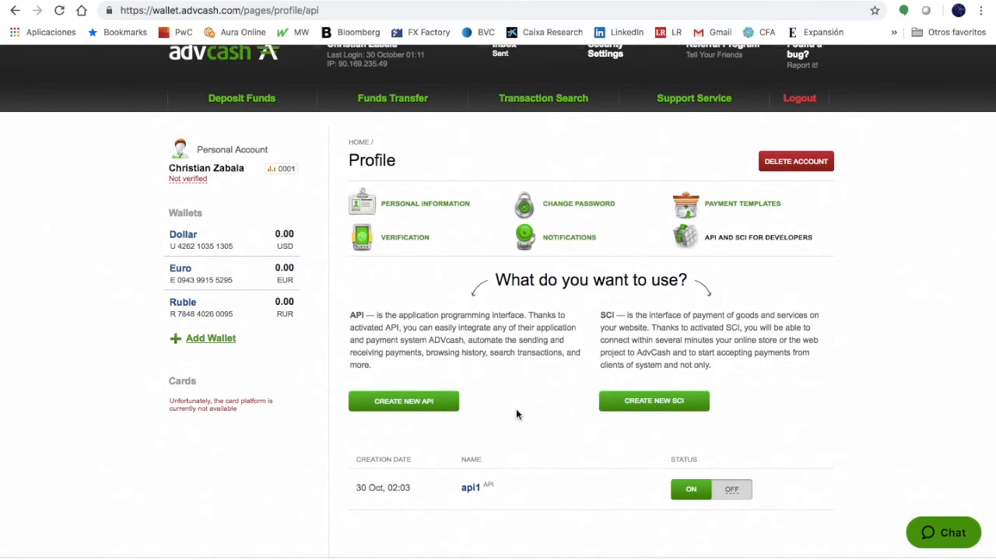
scroll(517, 415, up, 1)
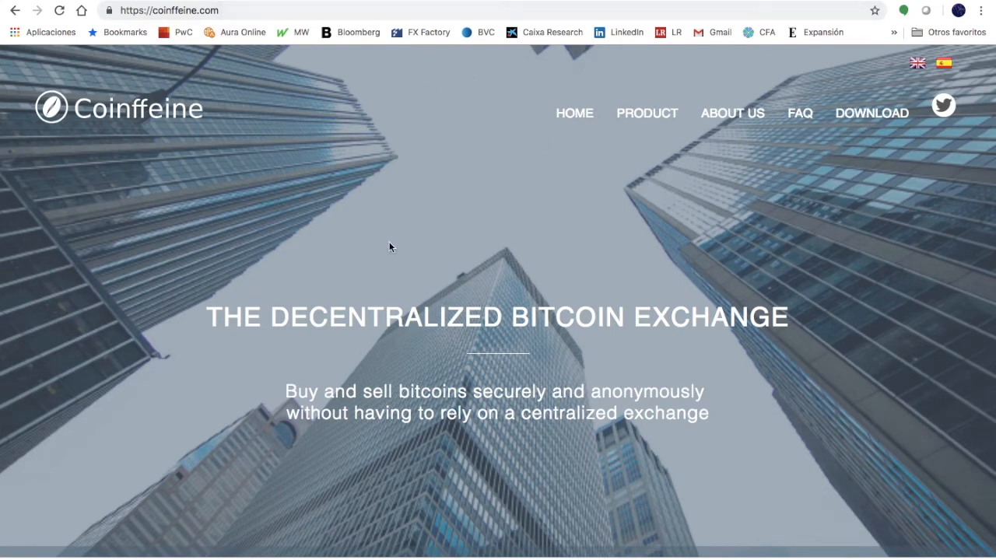
Open the Coinffeine download page, scroll to the Windows, Mac and Ubuntu options, then return to the desktop
click(875, 118)
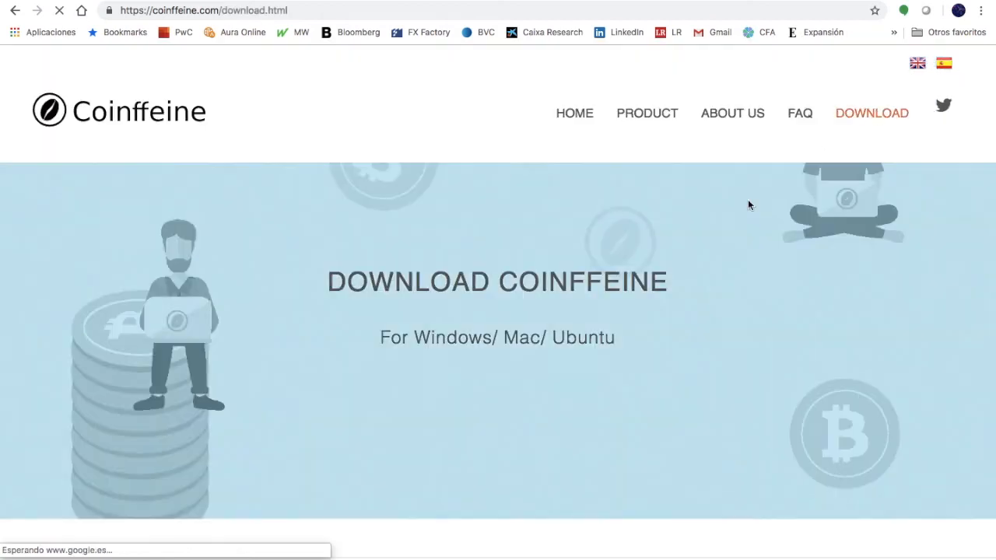
scroll(656, 269, down, 5)
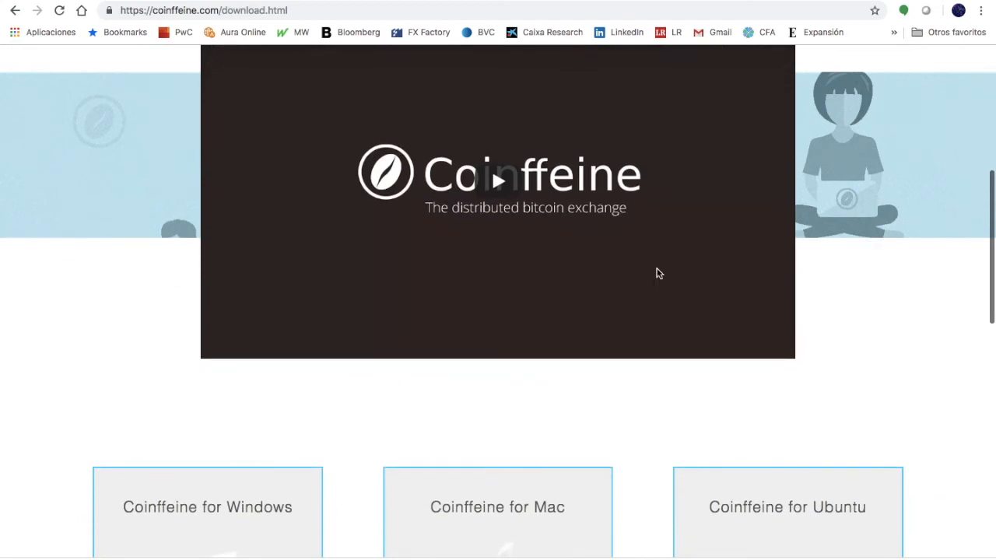
scroll(656, 273, down, 2)
scroll(656, 273, down, 1)
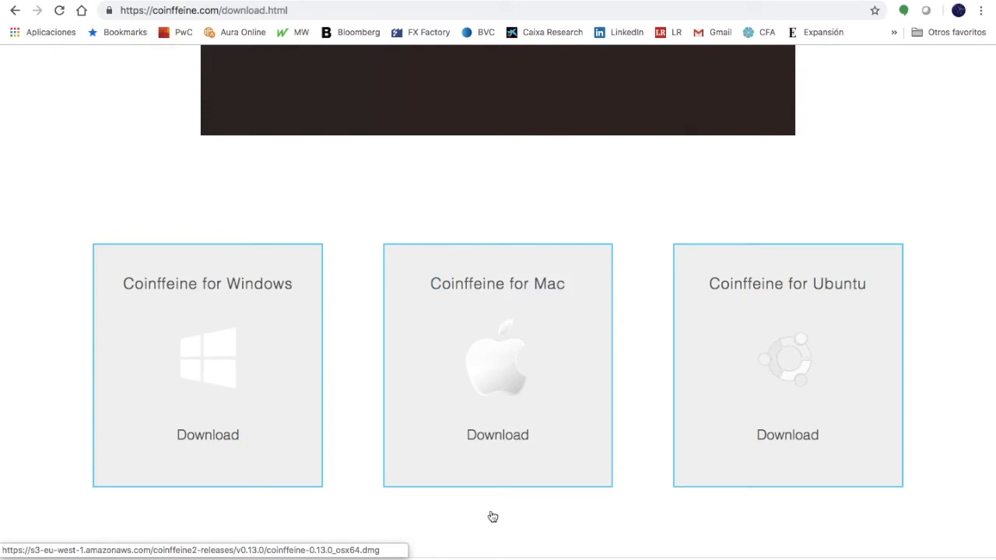
scroll(492, 517, down, 1)
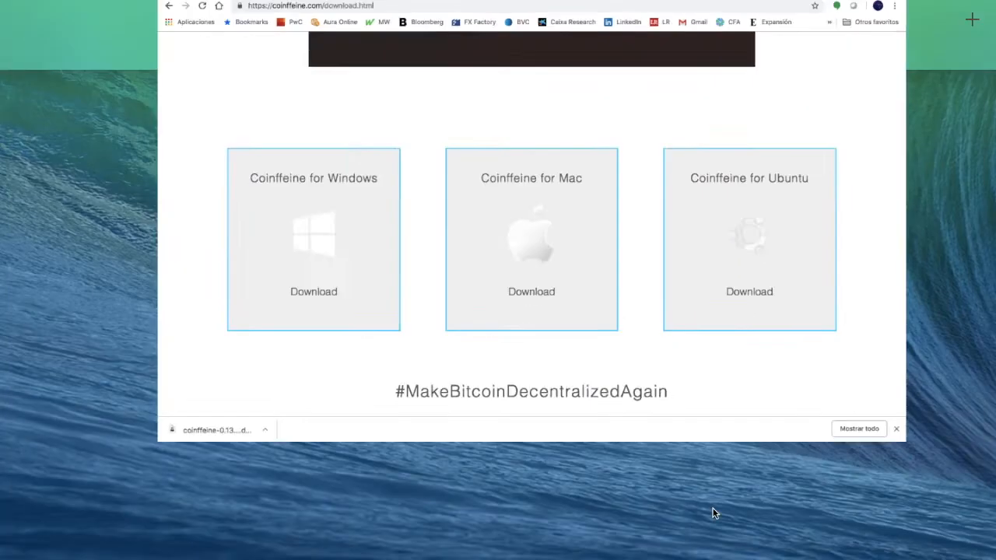
key(ctrl+Left)
Open the mounted Coinffeine disk image's Applications folder and launch Coinffeine
click(778, 455)
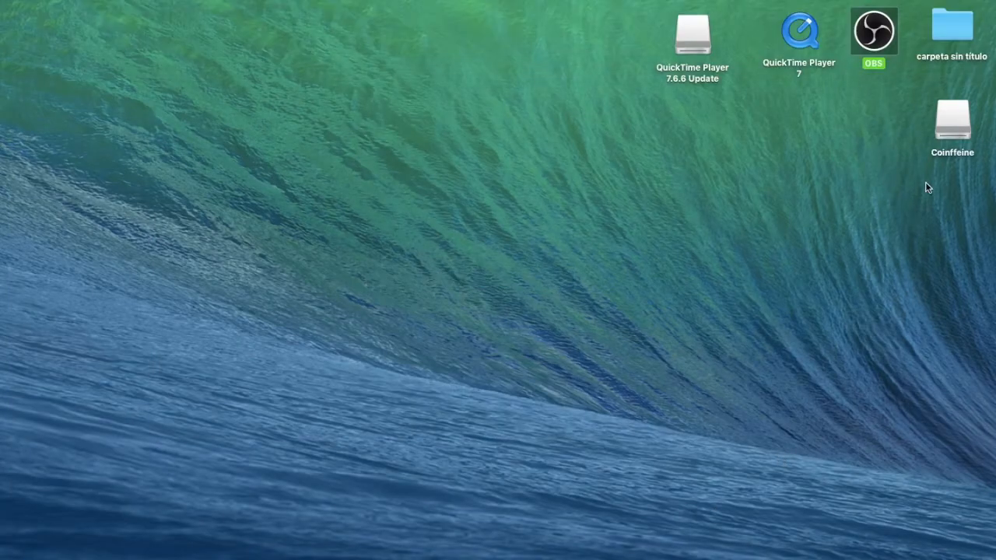
double_click(960, 125)
click(572, 227)
double_click(573, 225)
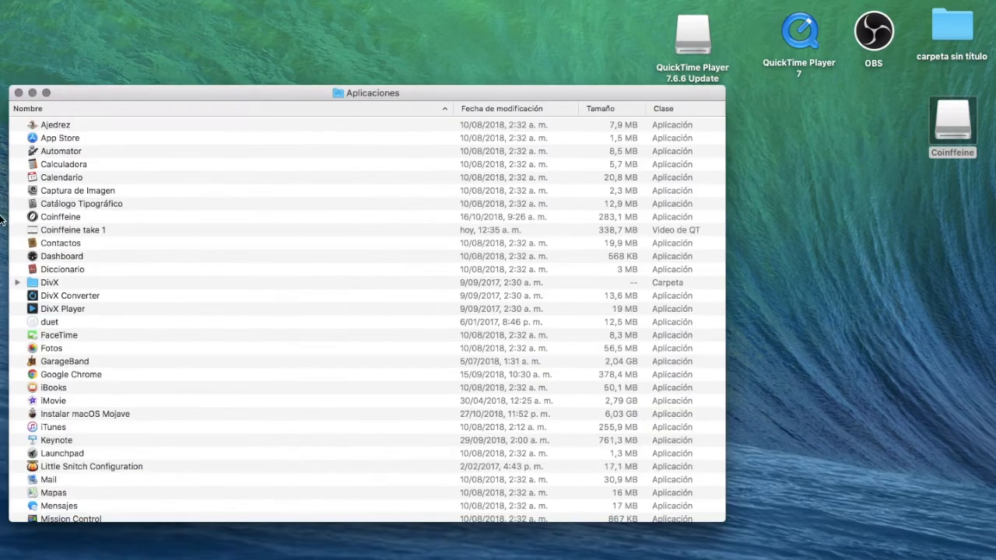
click(54, 219)
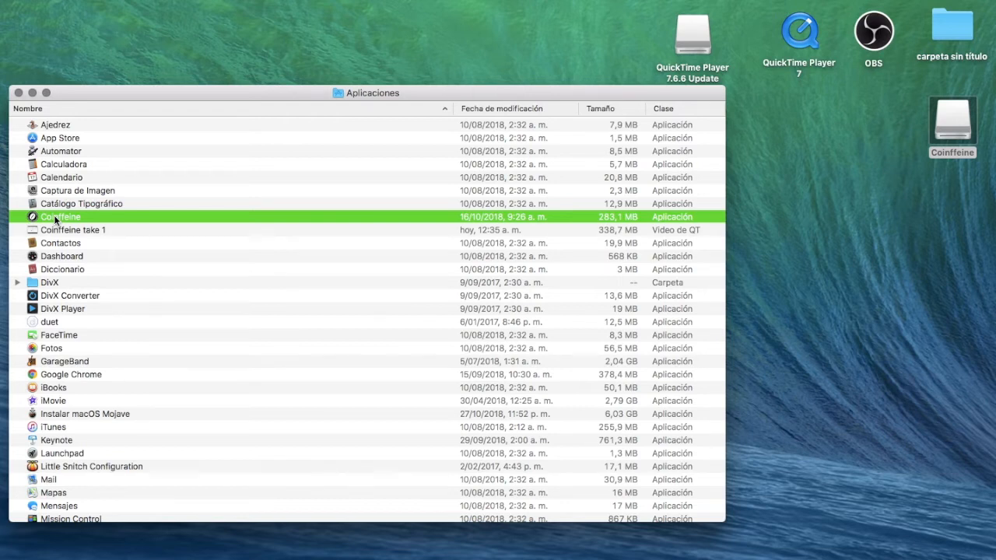
double_click(55, 218)
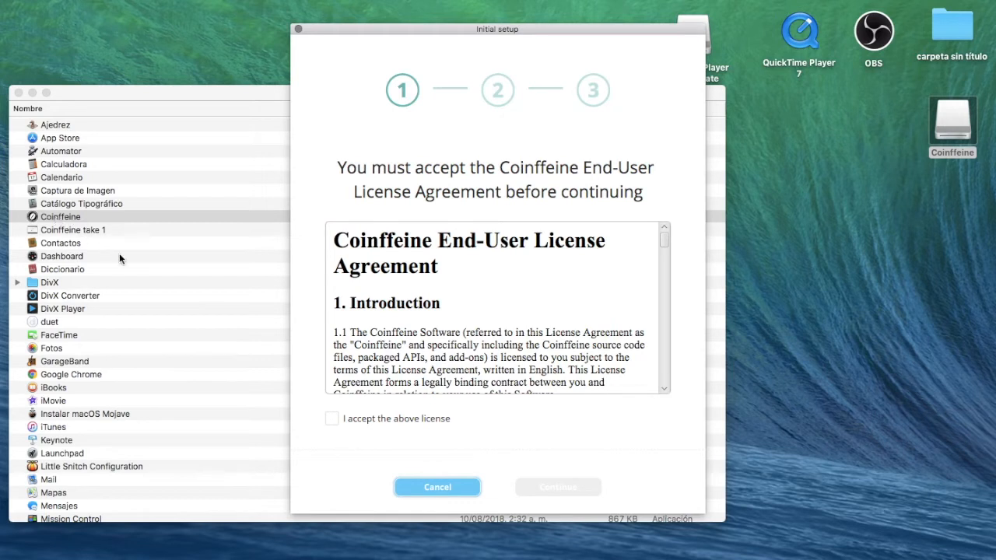
Accept the Coinffeine license and continue to the Advcash API token step
click(333, 421)
click(537, 488)
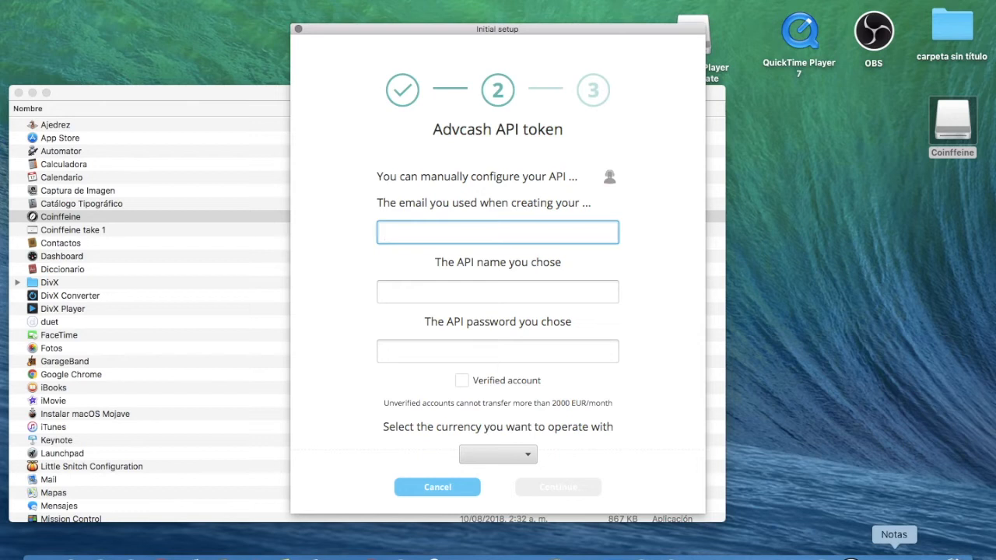
Copy the Advcash e-mail address from the credentials note into the setup's e-mail field
click(894, 553)
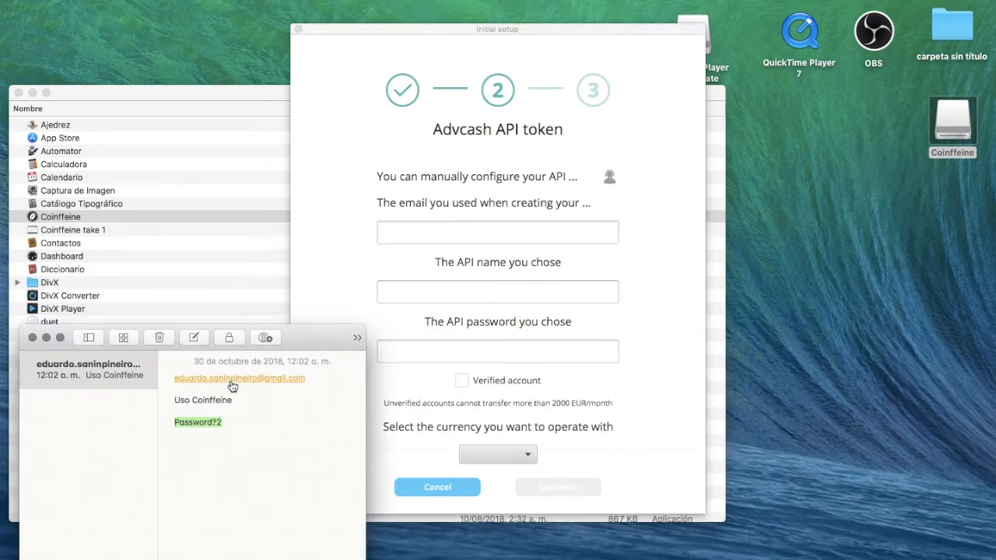
right_click(232, 385)
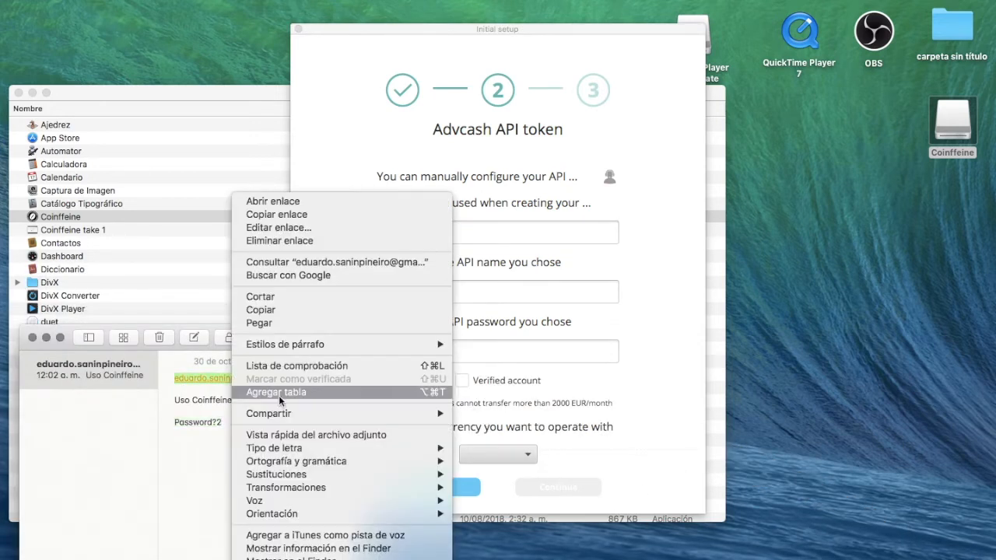
click(286, 310)
click(431, 233)
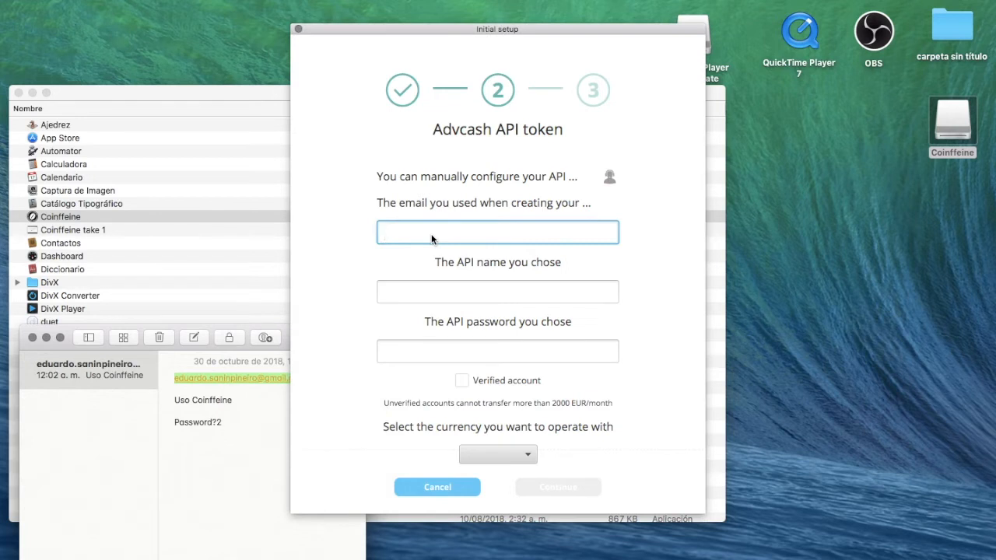
right_click(431, 234)
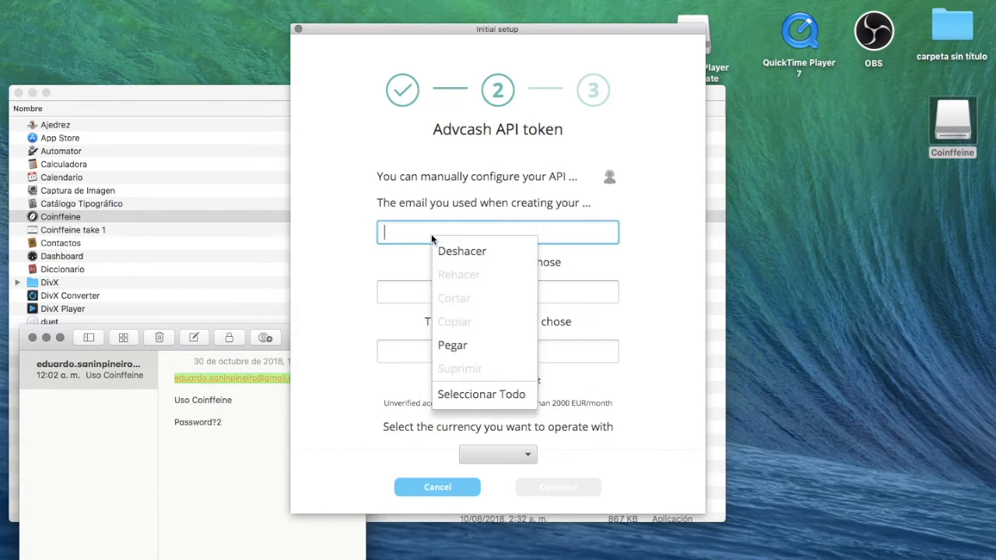
click(458, 350)
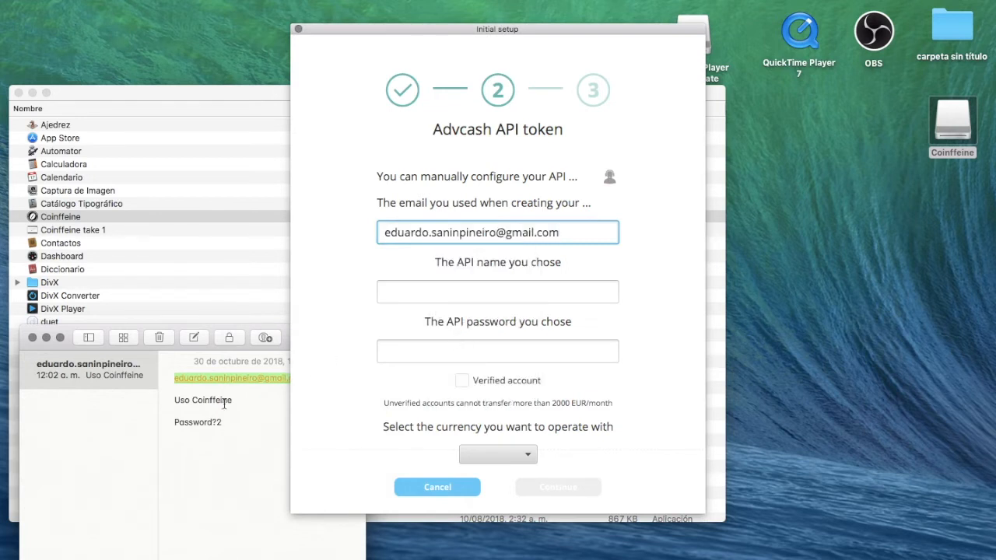
Copy the API name 'Uso Coinffeine' from the note into the API name field
click(178, 398)
drag(176, 400, 245, 399)
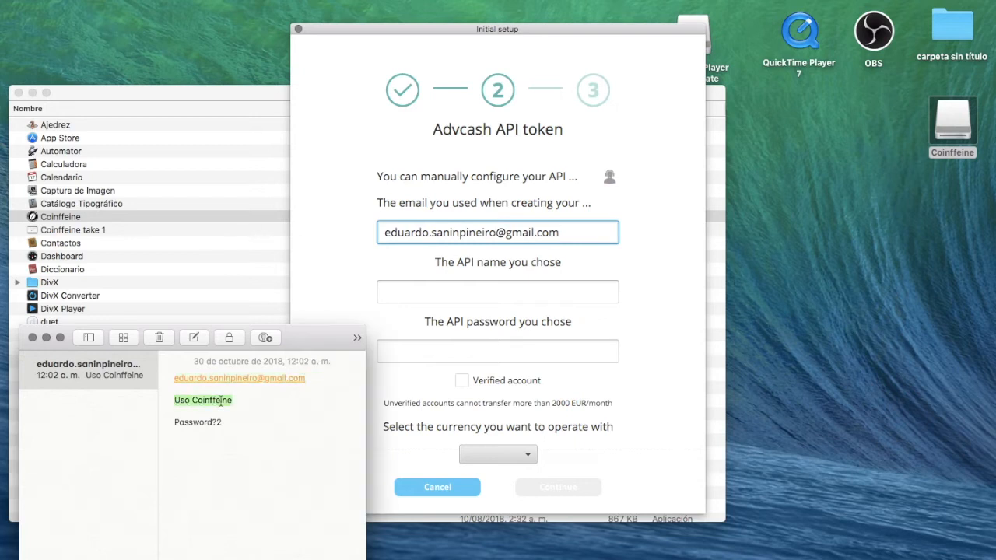
right_click(220, 402)
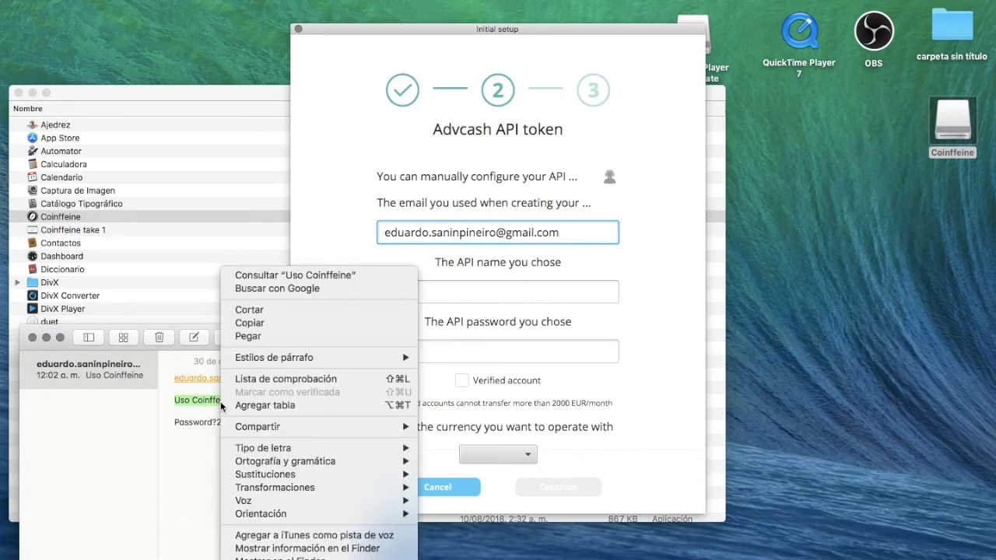
click(280, 325)
click(446, 294)
right_click(446, 295)
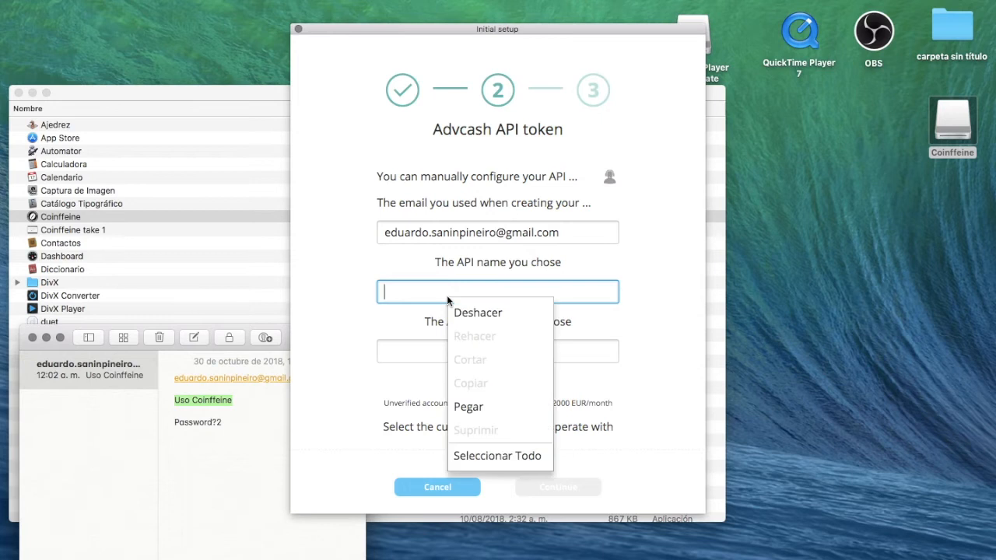
click(475, 406)
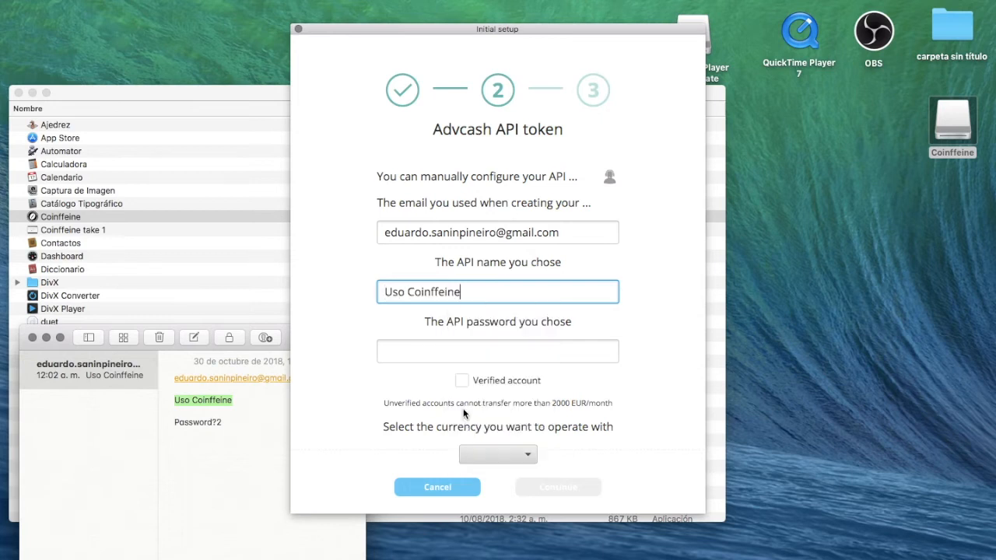
Copy the API password from the note into the API password field
click(174, 423)
drag(173, 422, 222, 422)
right_click(212, 423)
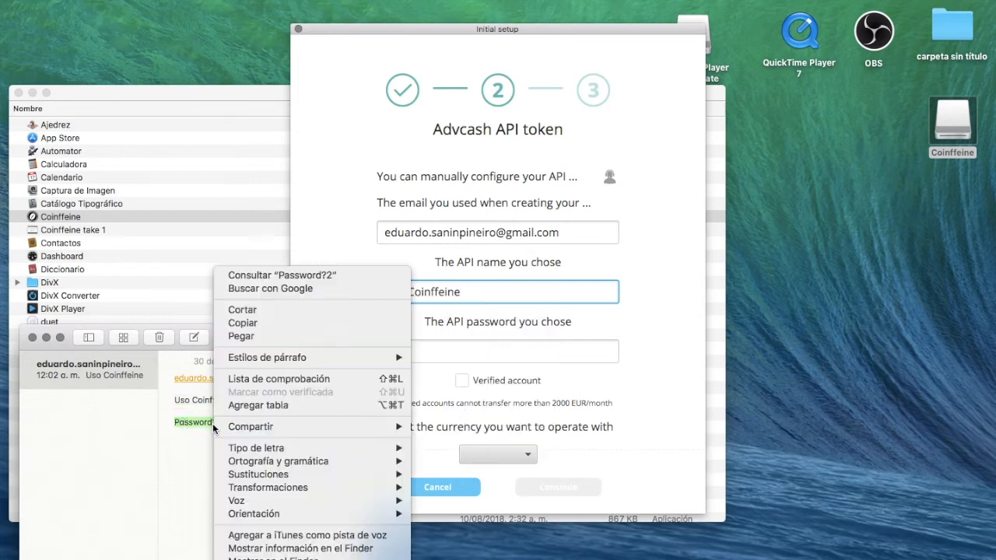
click(250, 320)
click(422, 350)
right_click(421, 352)
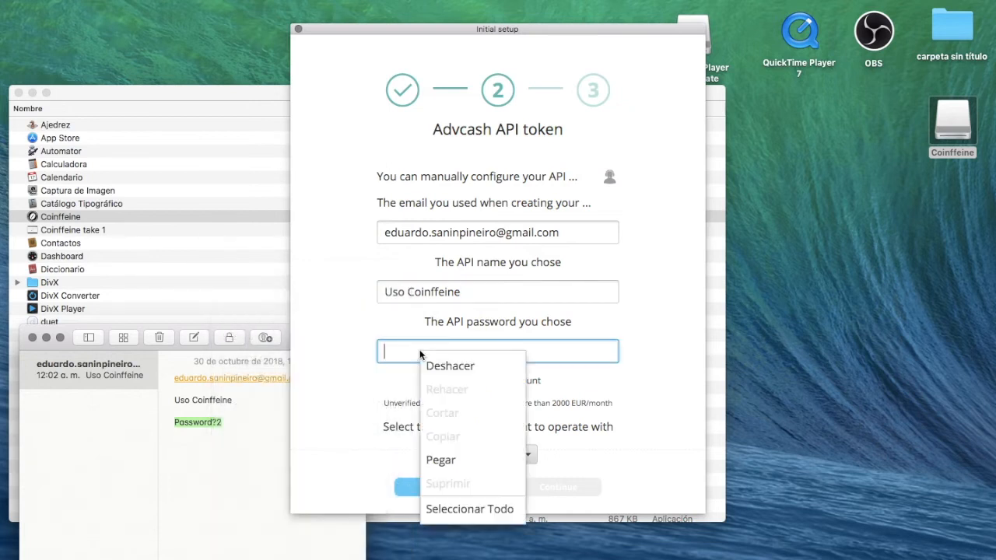
click(438, 460)
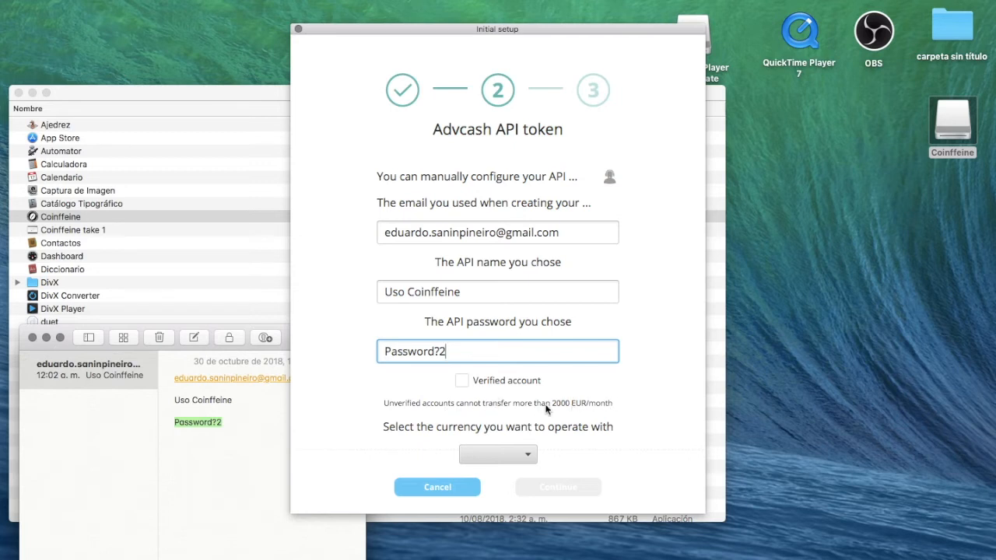
Mark the Advcash account as verified, choose Euro (EUR), and continue to the wallet step
click(464, 381)
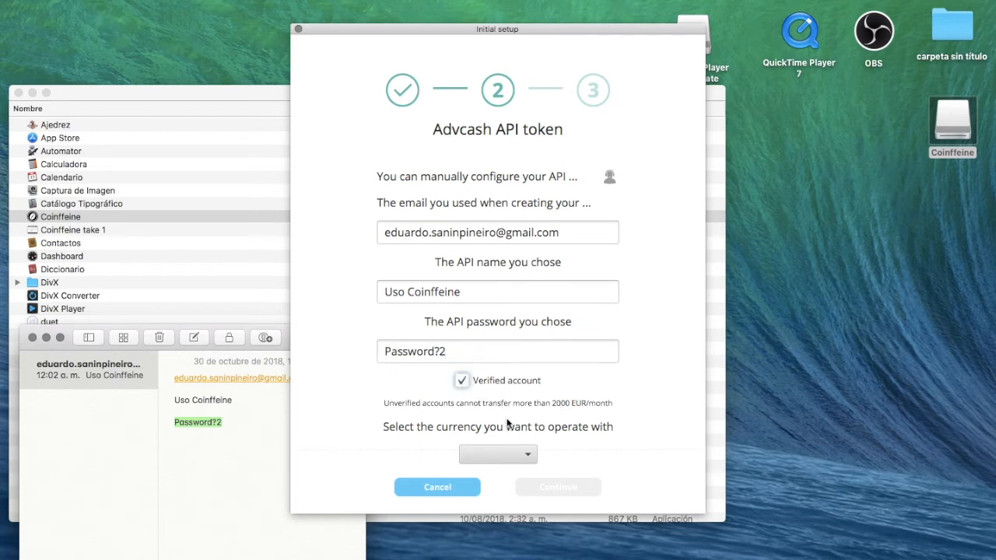
click(526, 458)
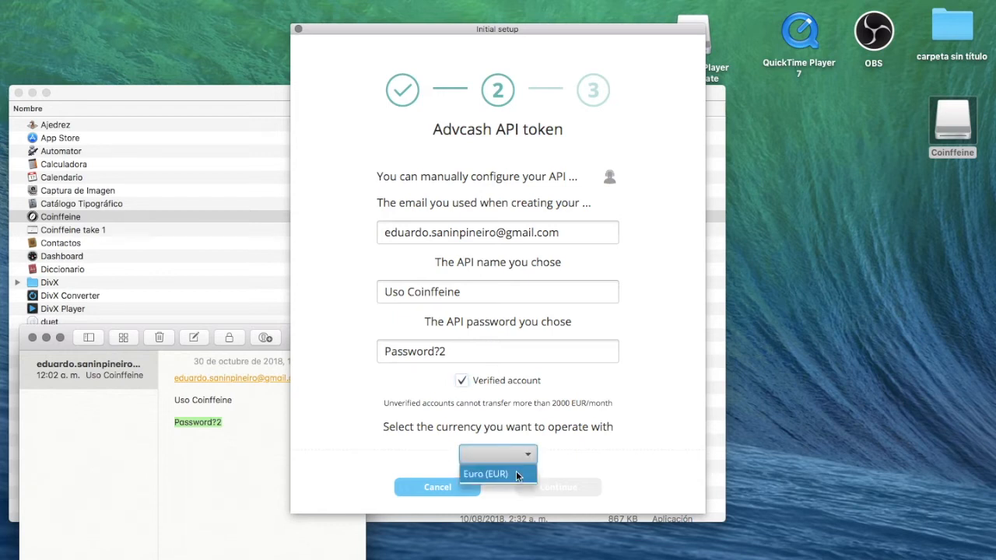
click(517, 474)
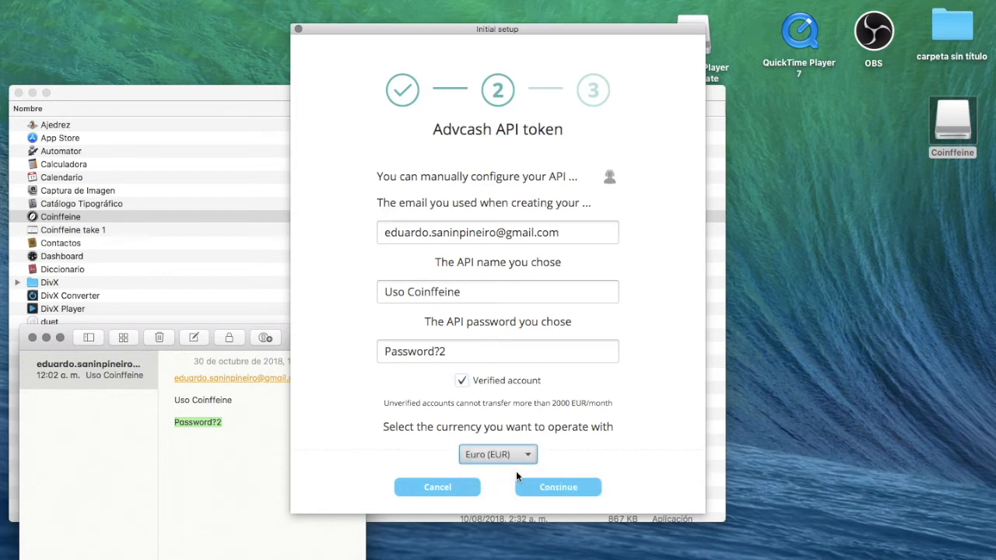
click(578, 489)
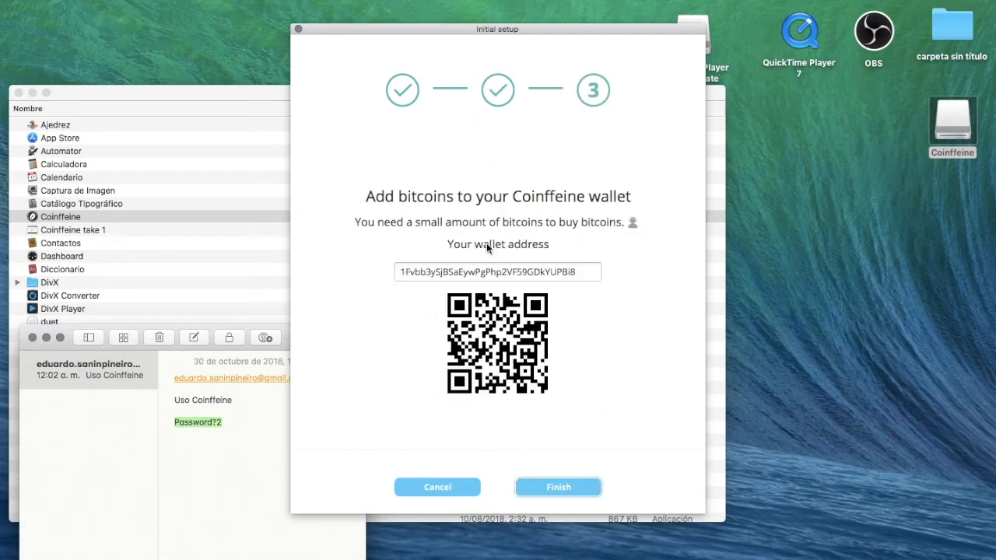
Finish the initial setup to reach the main window showing 399.39 EUR and 0.00000000 BTC
click(558, 488)
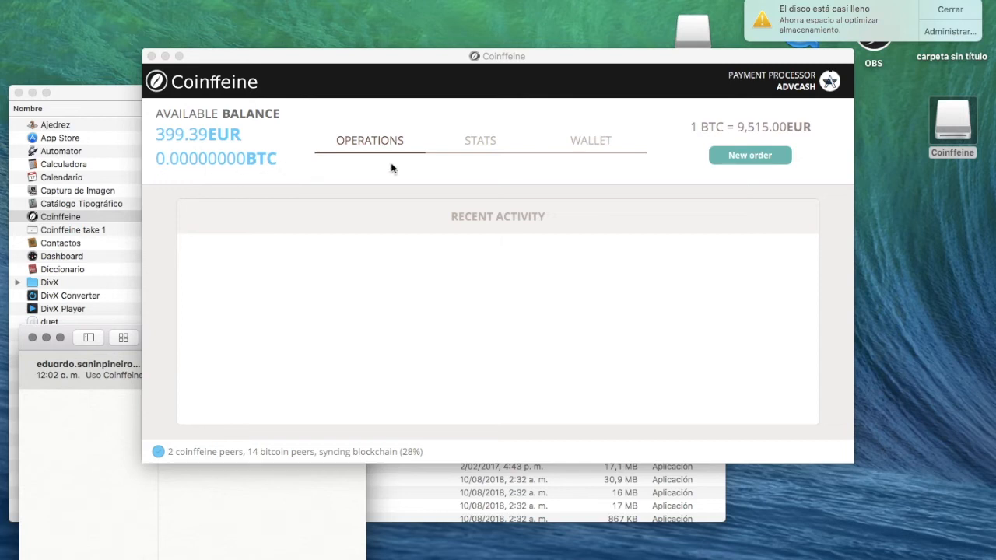
Dismiss the disk notification and copy the bitcoin deposit address from Coinffeine's Wallet view
click(957, 10)
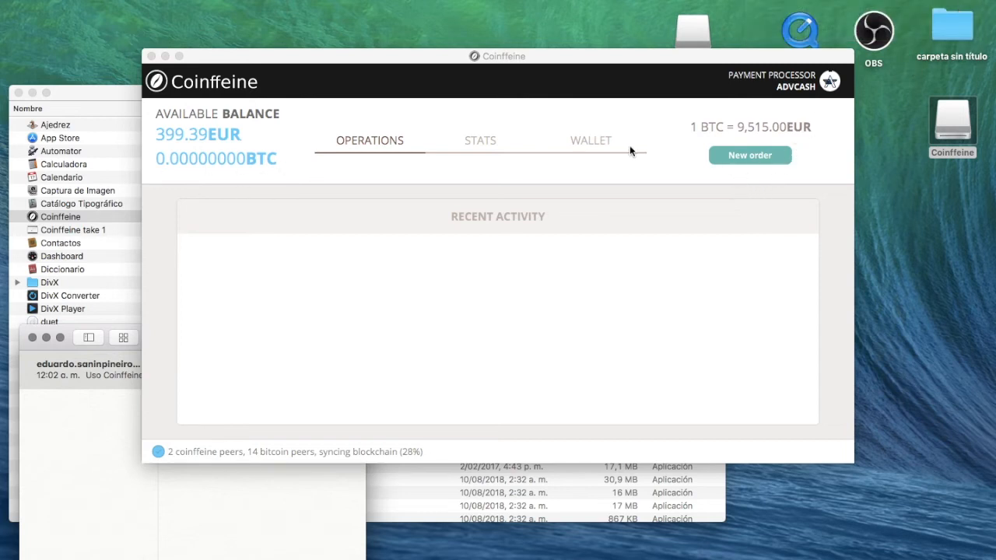
click(377, 144)
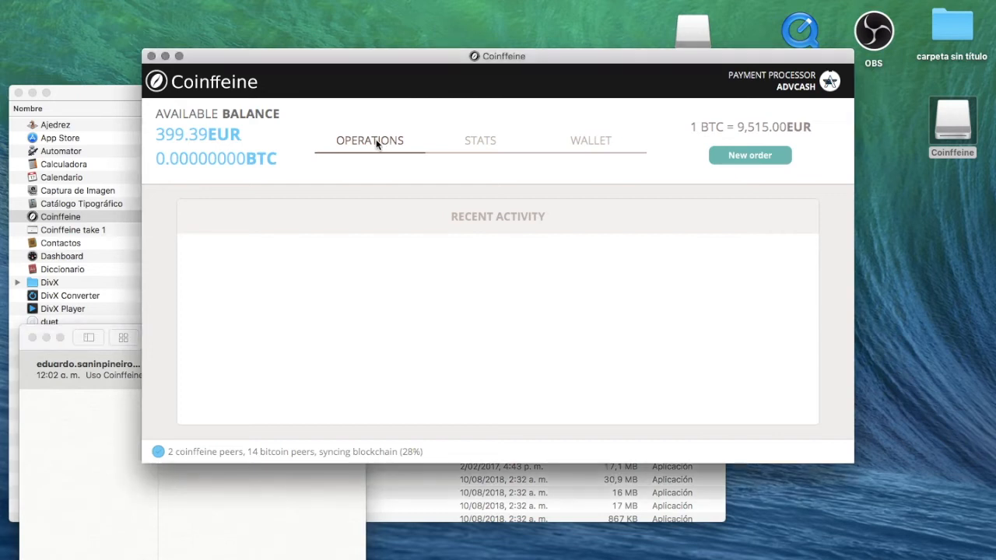
click(477, 145)
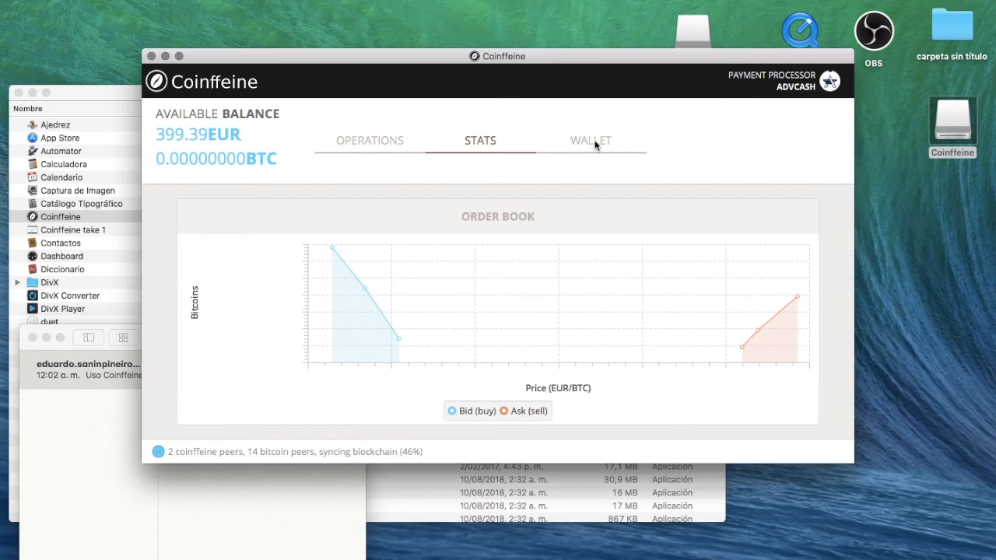
click(595, 145)
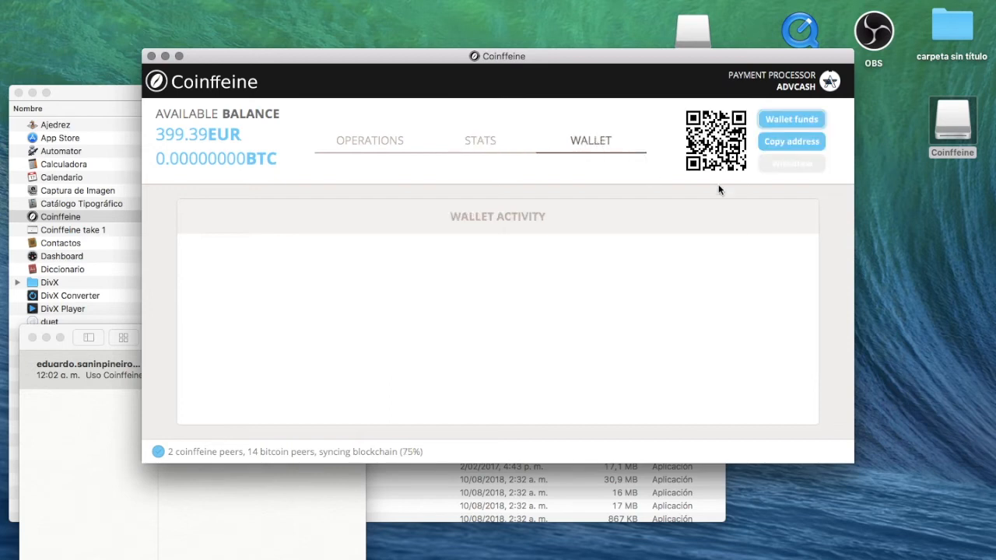
click(773, 146)
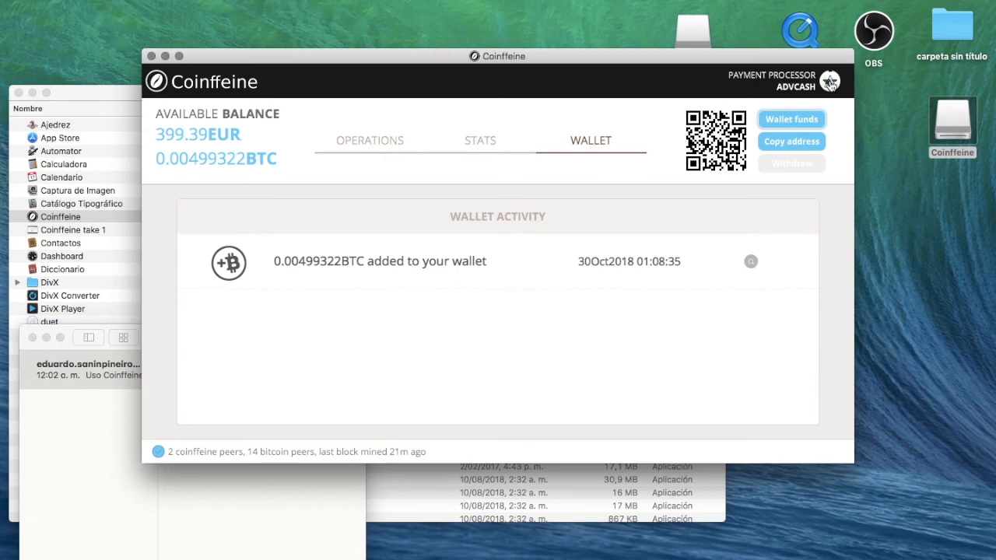
Test the Advcash account credentials in the payment processor settings, then return to Operations
click(830, 83)
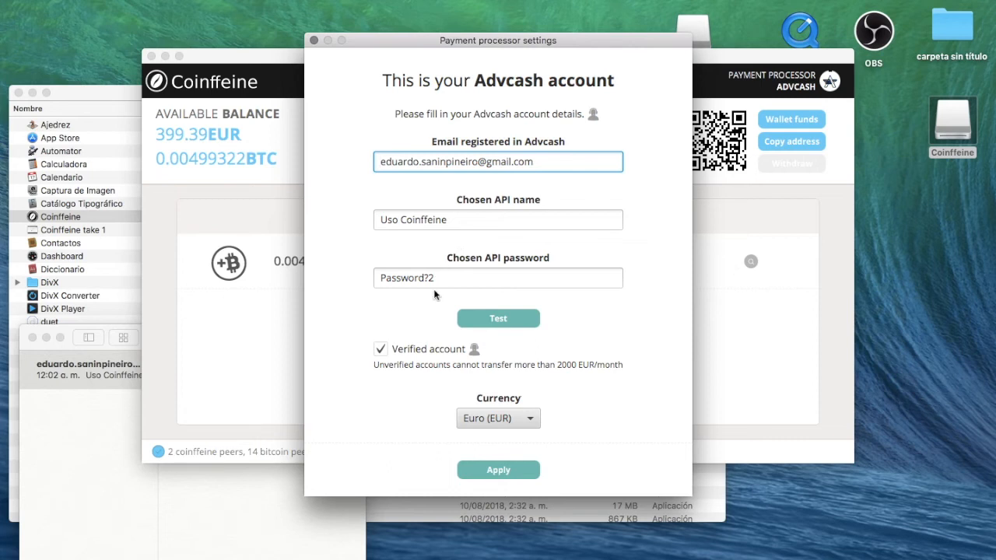
drag(379, 39, 543, 248)
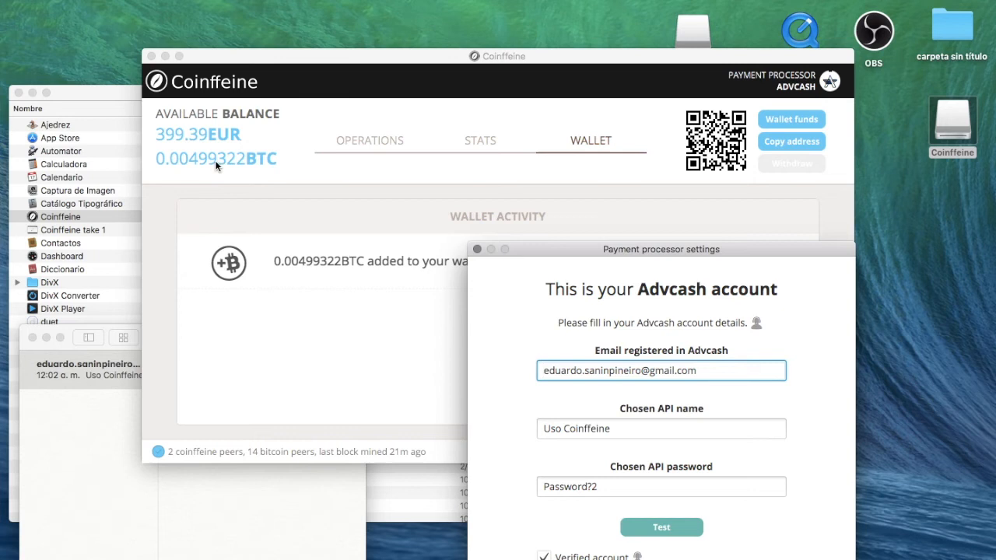
drag(540, 249, 440, 63)
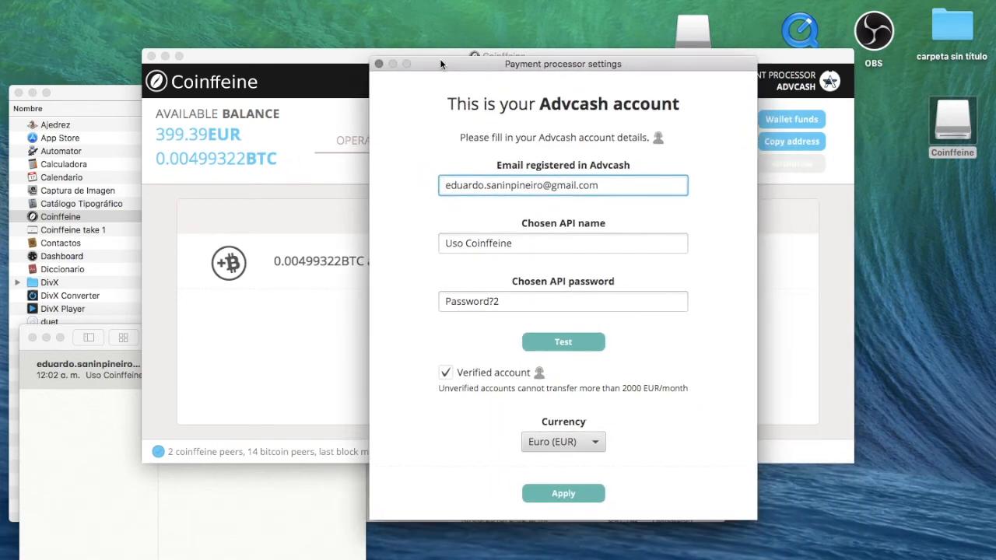
click(570, 347)
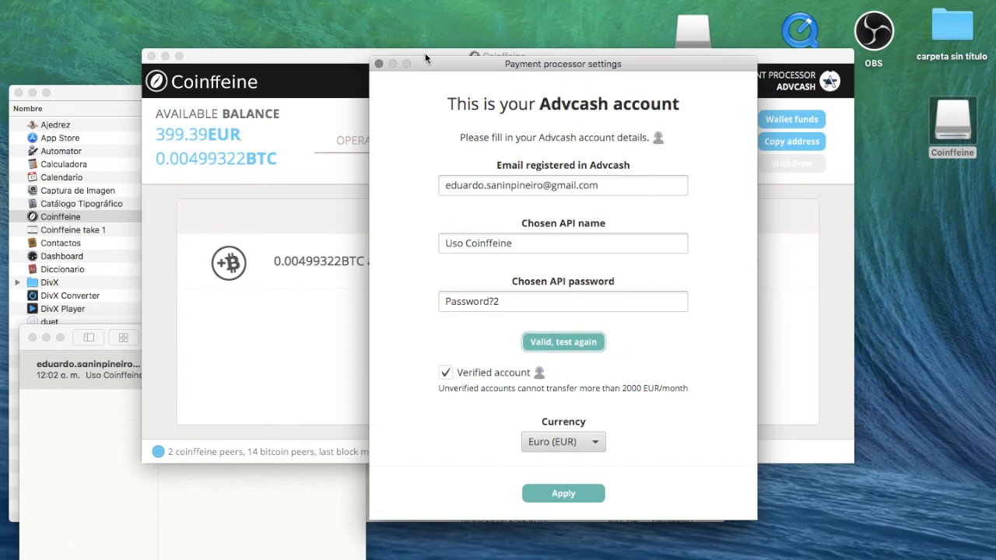
click(378, 64)
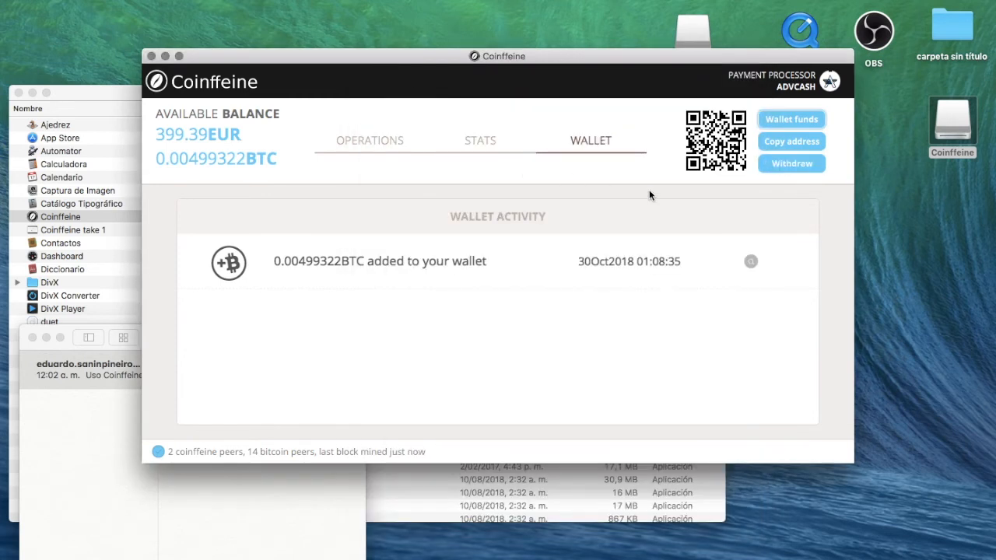
click(381, 143)
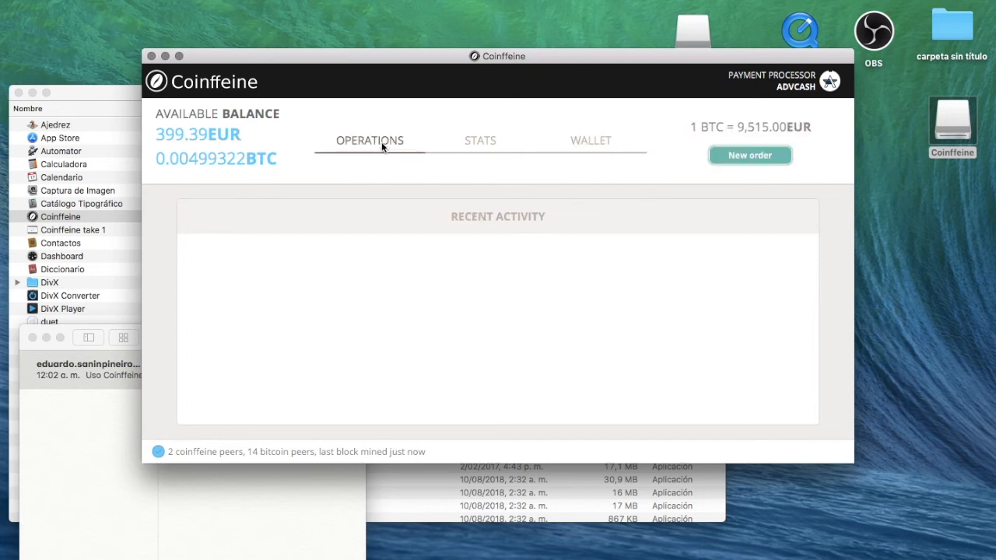
Place a Bid (Buy) market-price order for 0.002 BTC
click(744, 164)
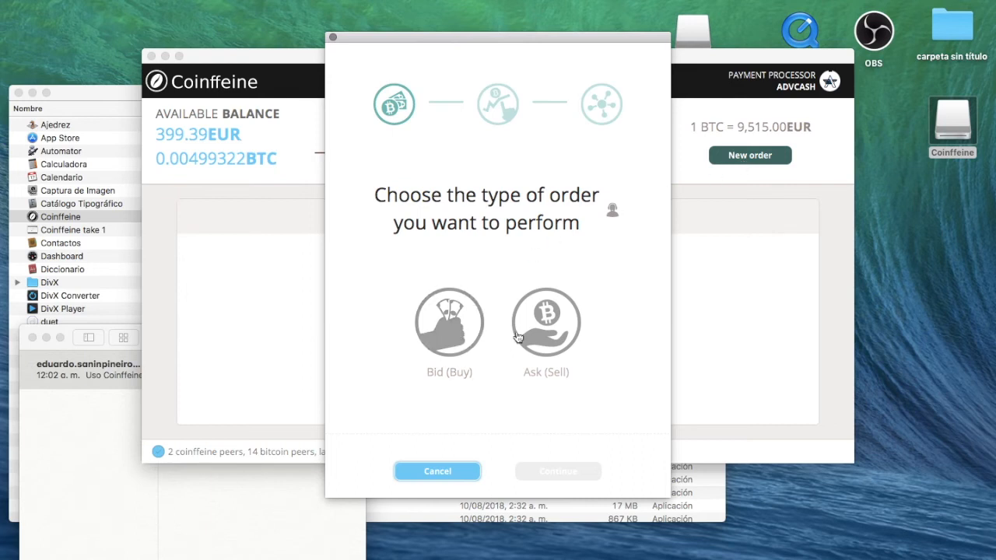
click(459, 342)
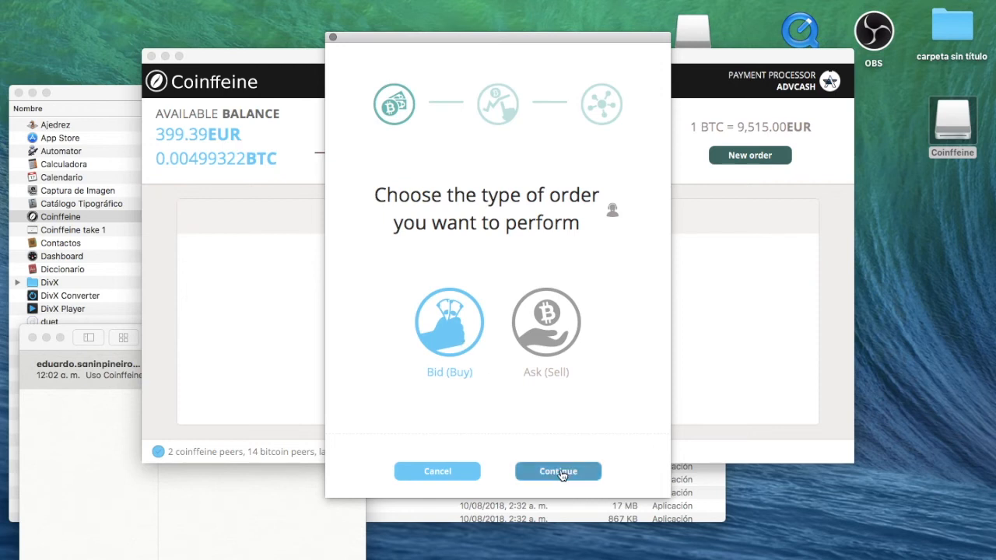
click(560, 472)
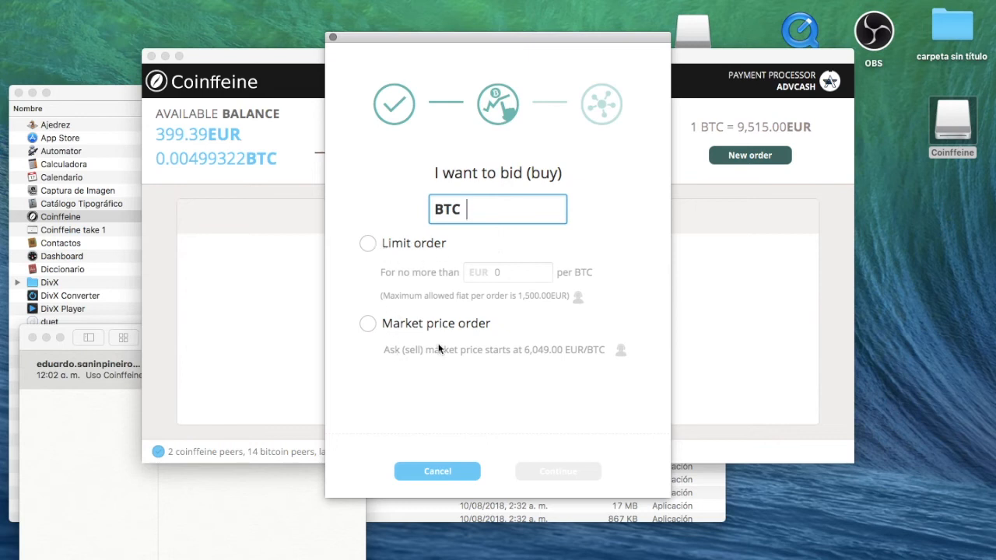
click(366, 324)
click(501, 210)
text(0.002)
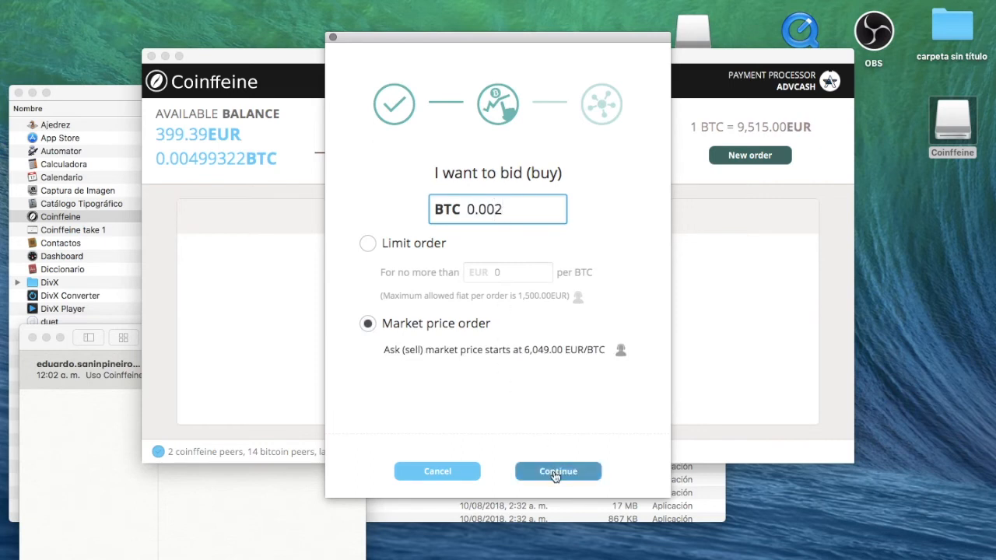
click(557, 472)
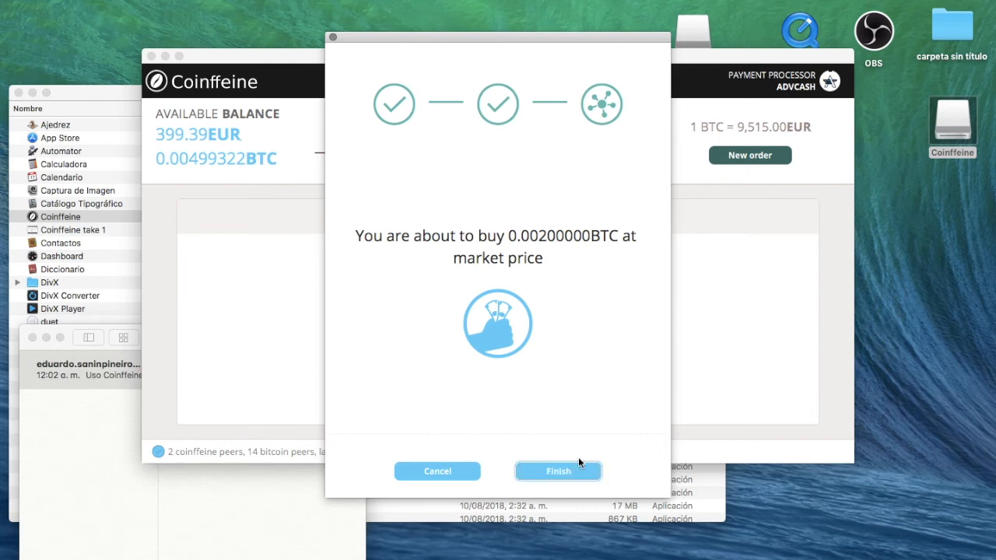
click(558, 472)
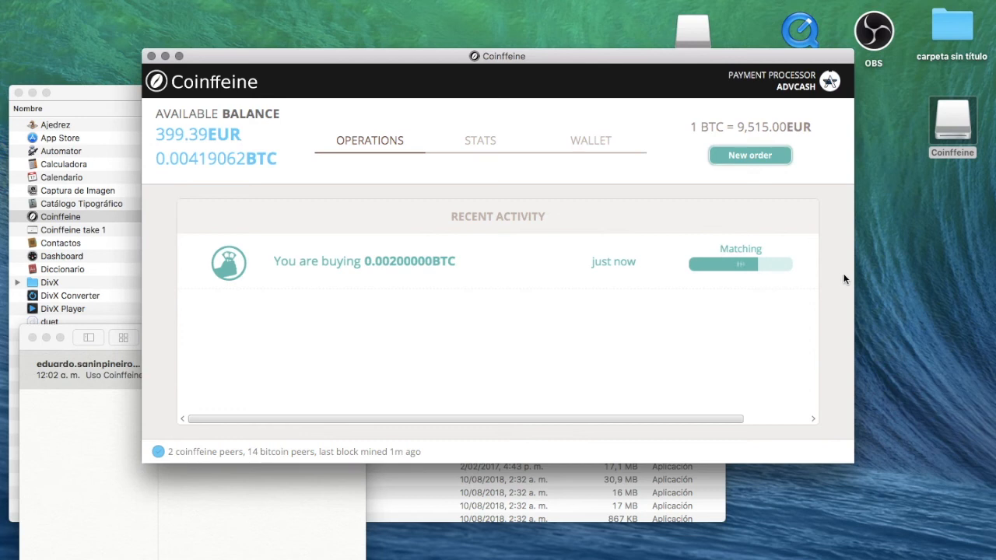
Enlarge the Coinffeine window from its bottom-right corner while the 0.002 BTC buy keeps matching
drag(852, 464, 932, 544)
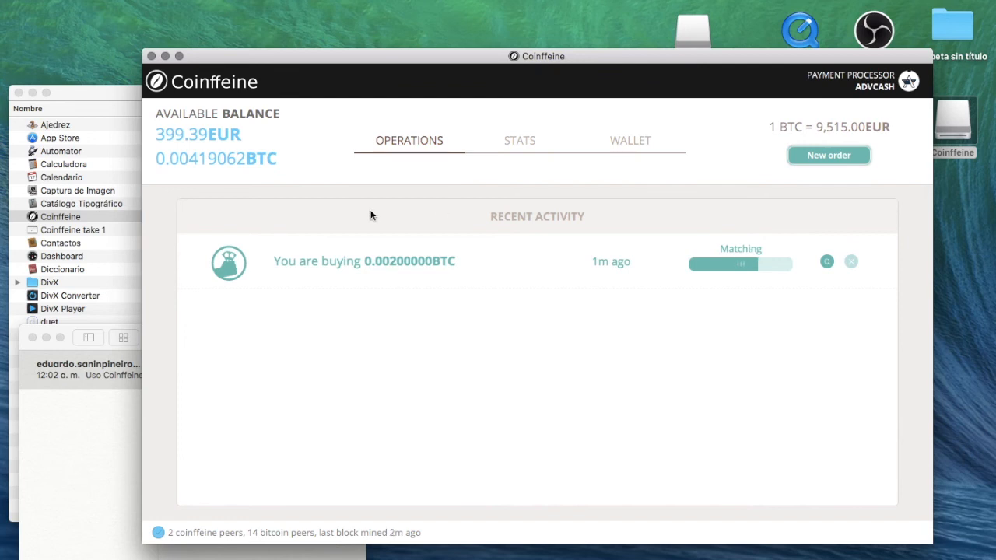
View the pending 0.002 BTC buy order's details, closing them once the purchase completes
click(827, 262)
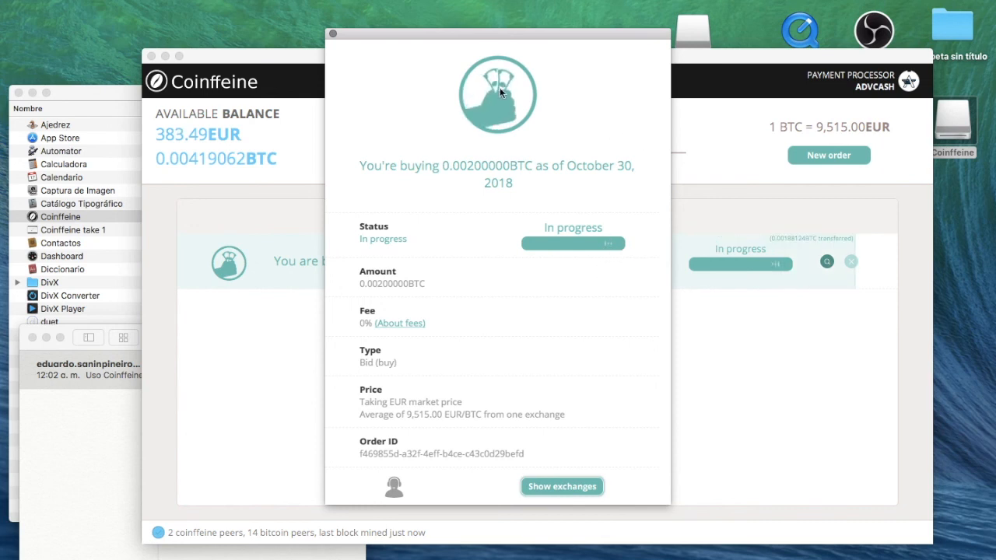
click(331, 33)
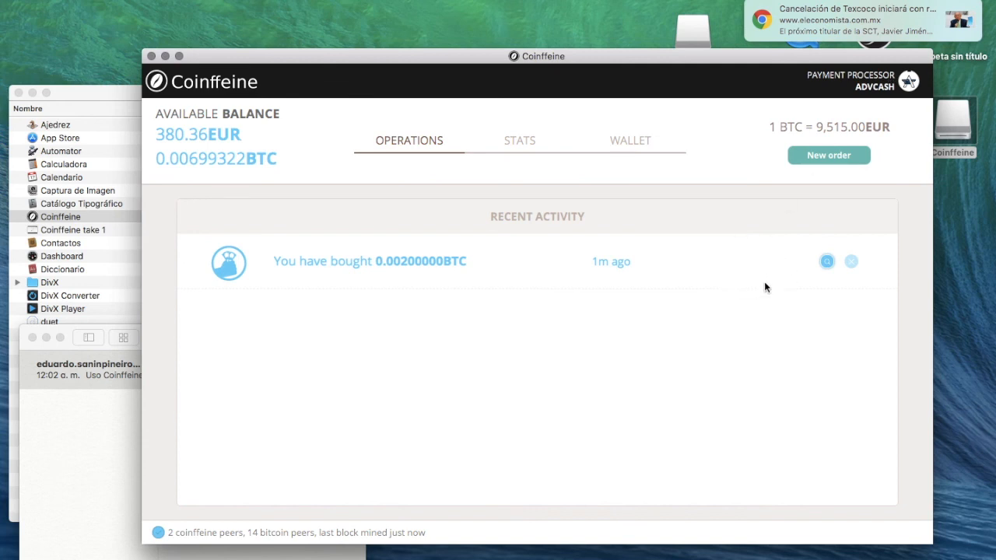
Open the details of the completed 0.00200000 BTC buy, showing Completed at 9,515.00 EUR/BTC
click(826, 262)
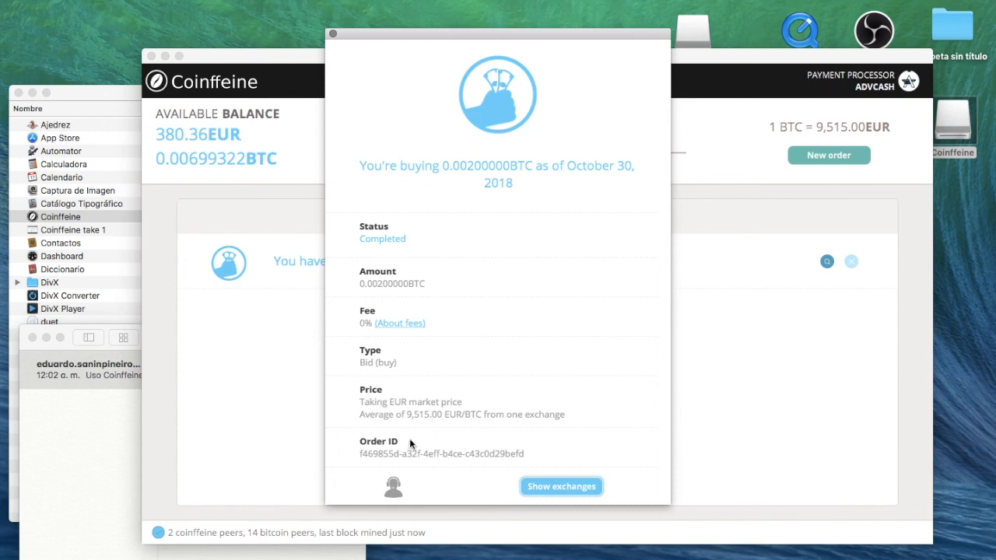
Close the completed buy order's details to reveal the 0.00200000 BTC purchase in Operations
click(332, 35)
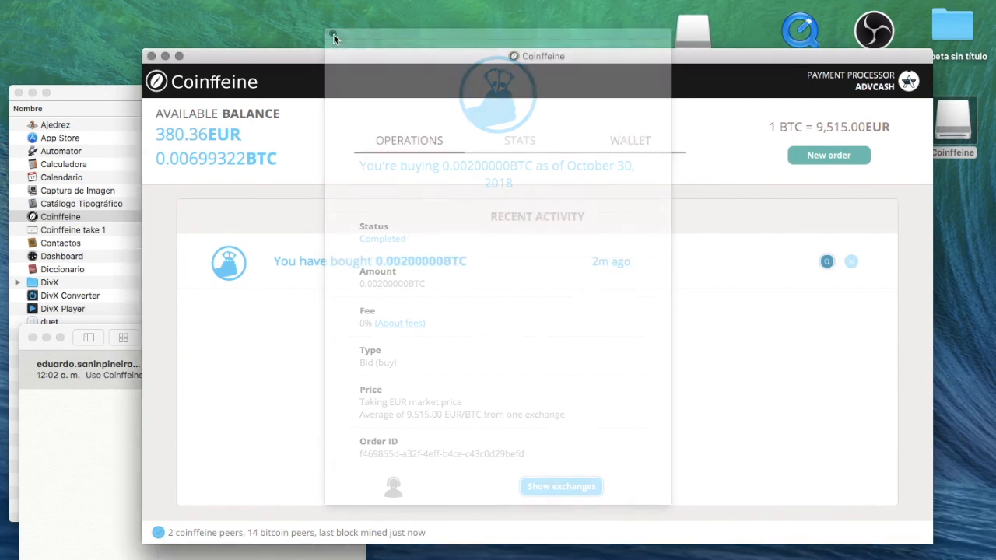